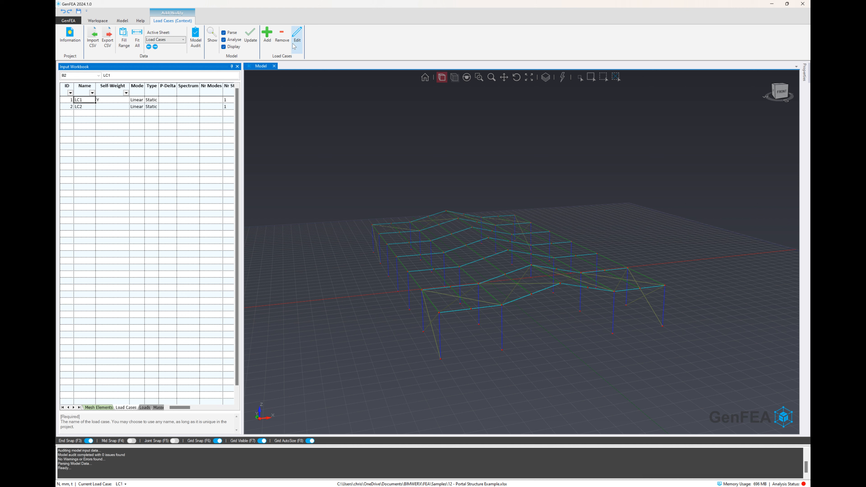
Review the load case properties of LC1 and LC2, including their self-weight setting.
left_click(298, 35)
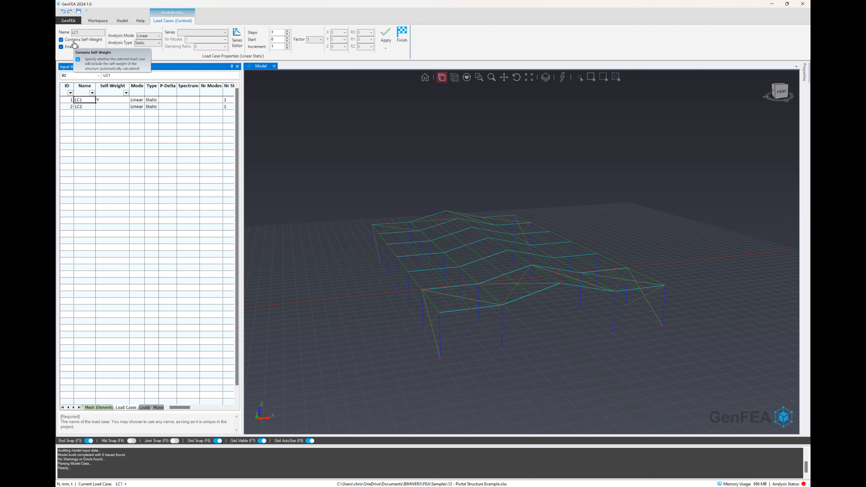
left_click(87, 109)
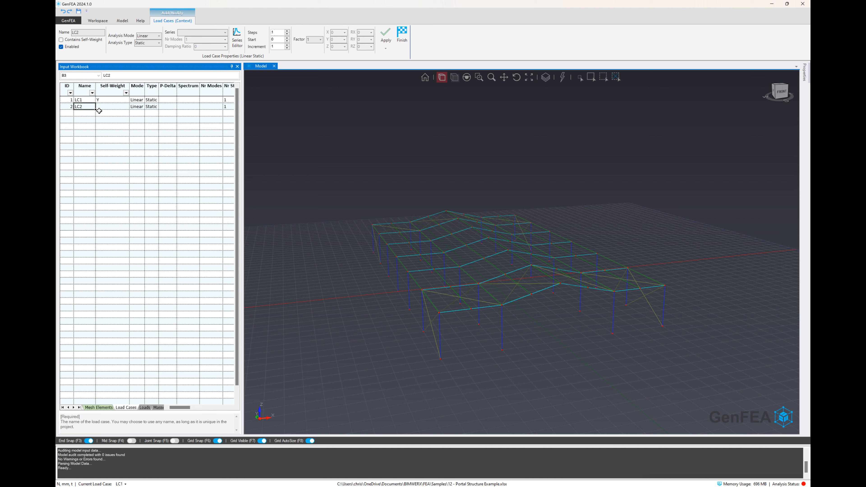
left_click(402, 35)
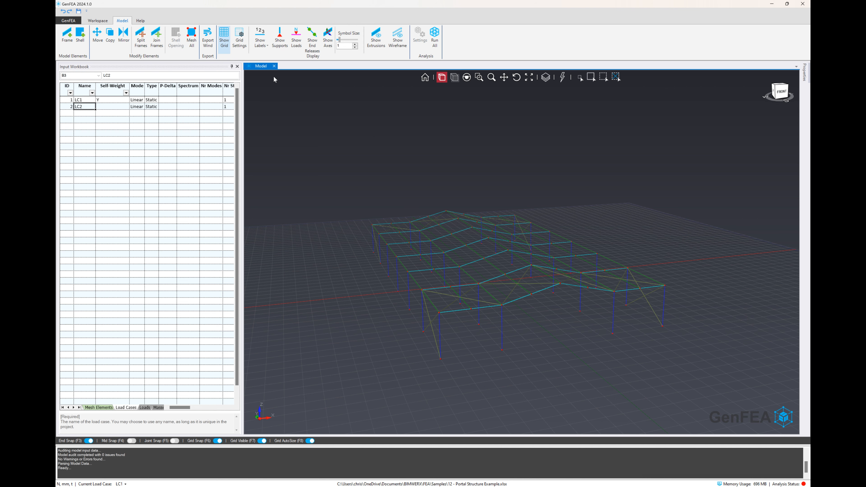
Display the applied loads of load case LC2 on the model, inspect them, and hide them again.
left_click(296, 42)
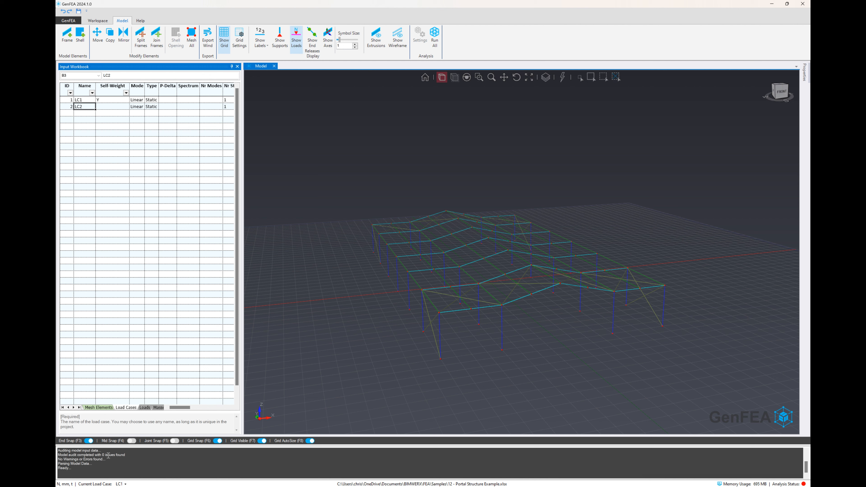
left_click(125, 484)
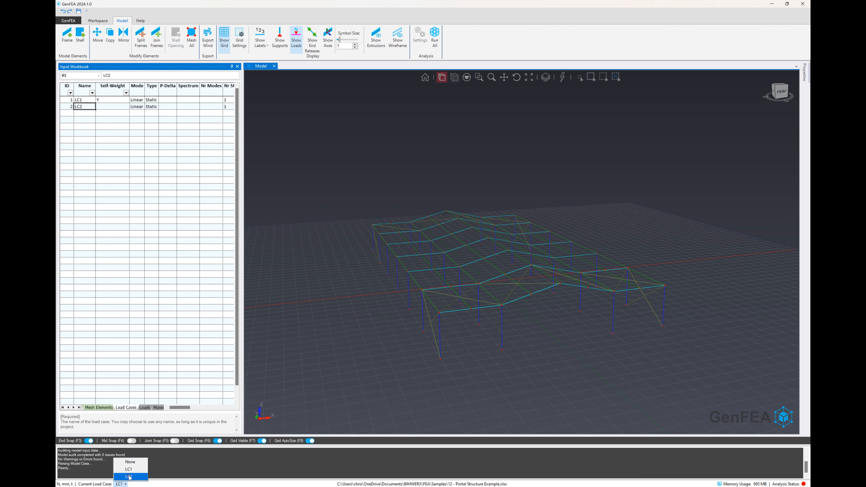
left_click(128, 477)
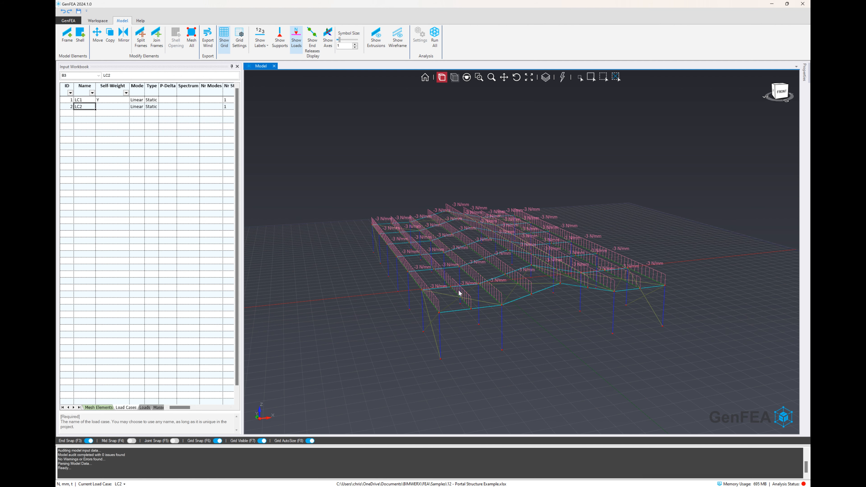
middle_click_drag(508, 243, 504, 263)
left_click(296, 36)
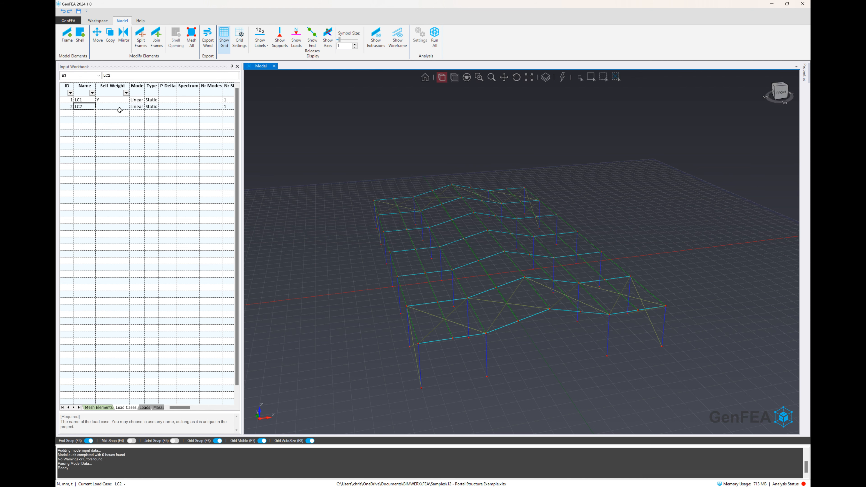
Change load case LC1 to a Non-Linear static analysis with the 2nd Order option and apply it.
left_click(84, 99)
left_click(297, 41)
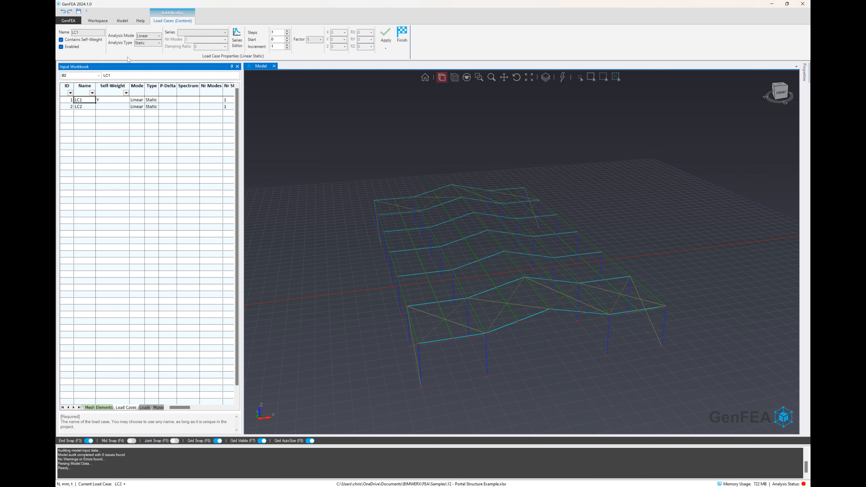
left_click(149, 36)
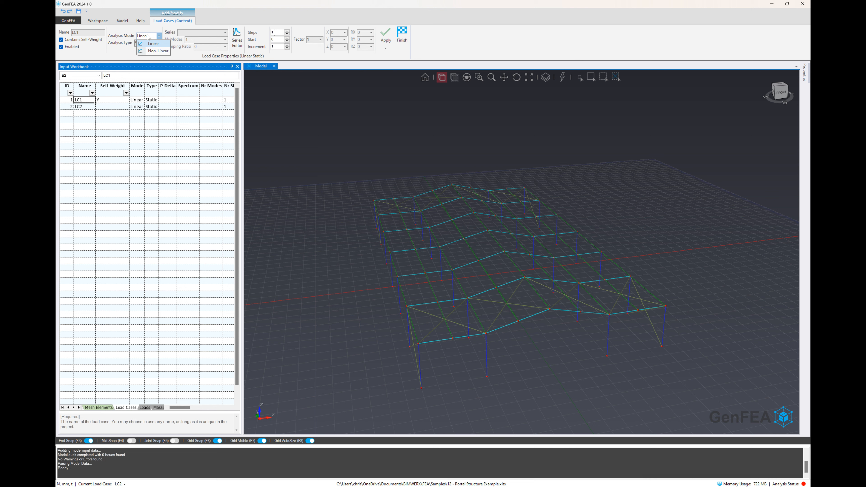
left_click(150, 50)
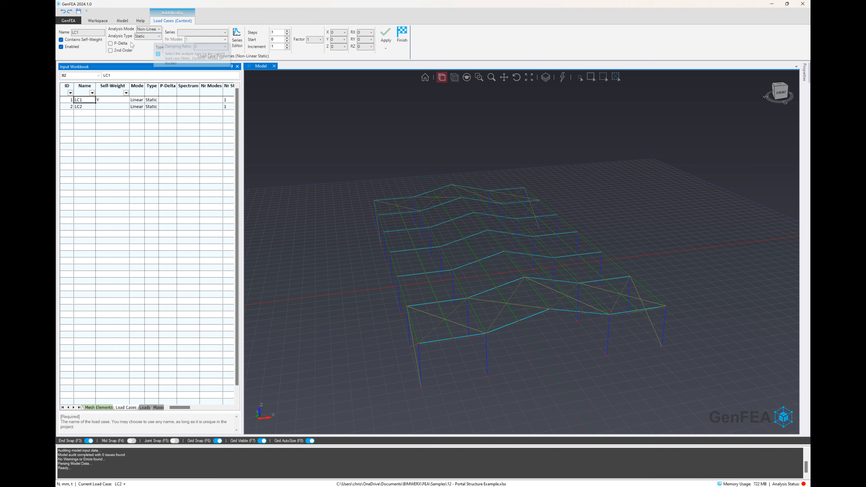
left_click(118, 51)
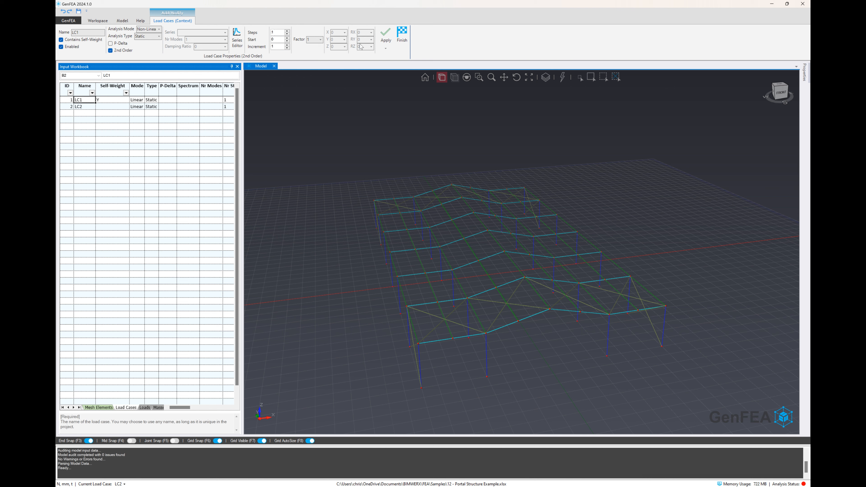
left_click(386, 36)
Change load case LC2 to a Non-Linear static analysis with the 2nd Order option and apply it.
left_click(110, 107)
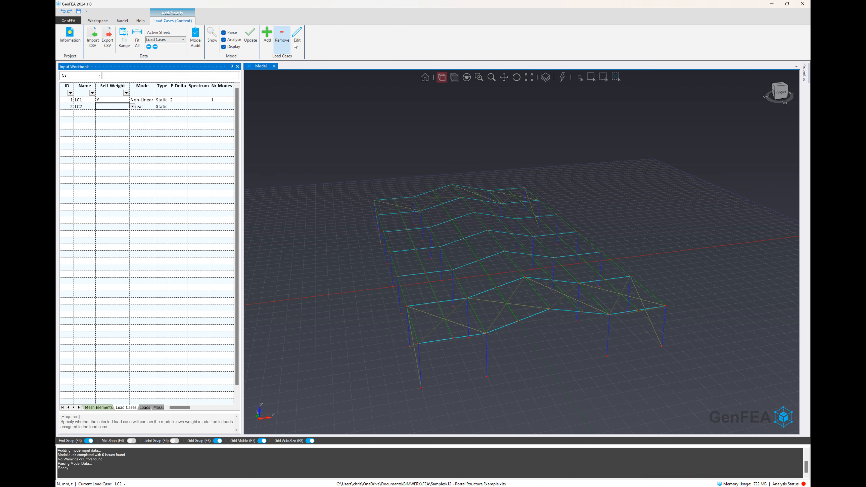
left_click(297, 36)
left_click(150, 36)
left_click(150, 51)
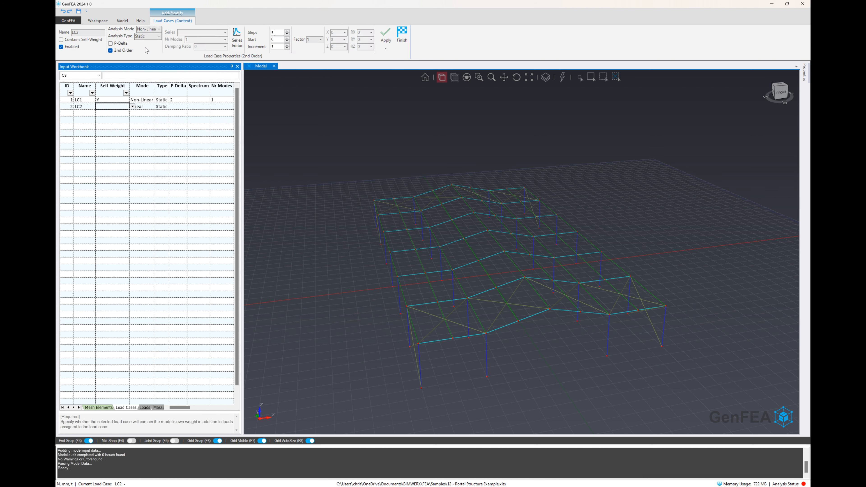
left_click(120, 51)
left_click(386, 35)
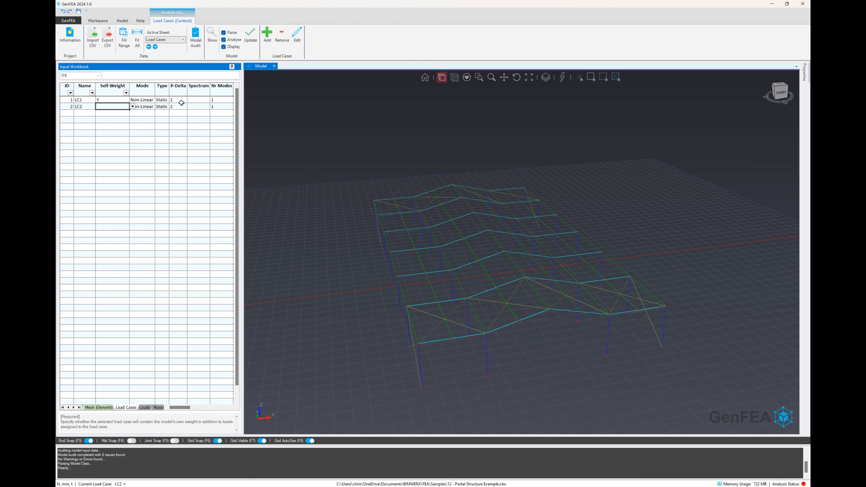
Create a new load combination that includes load case LC1 with a load factor of 1.4.
left_click(140, 100)
left_click(166, 41)
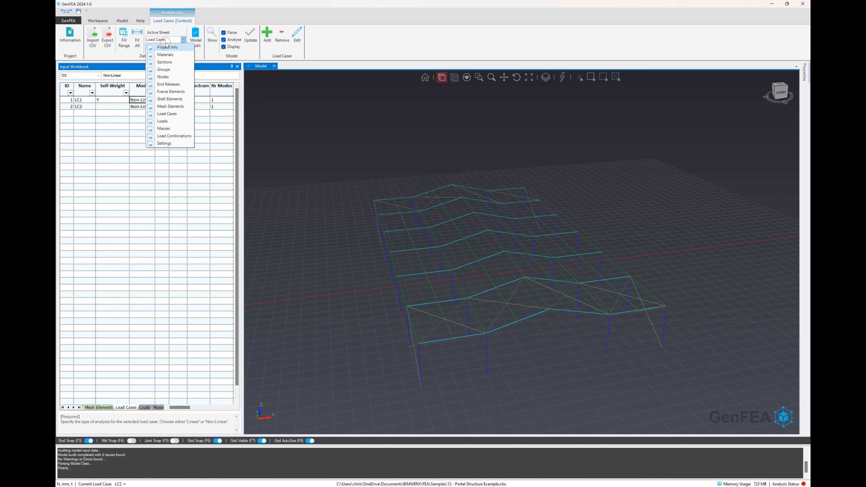
left_click(166, 136)
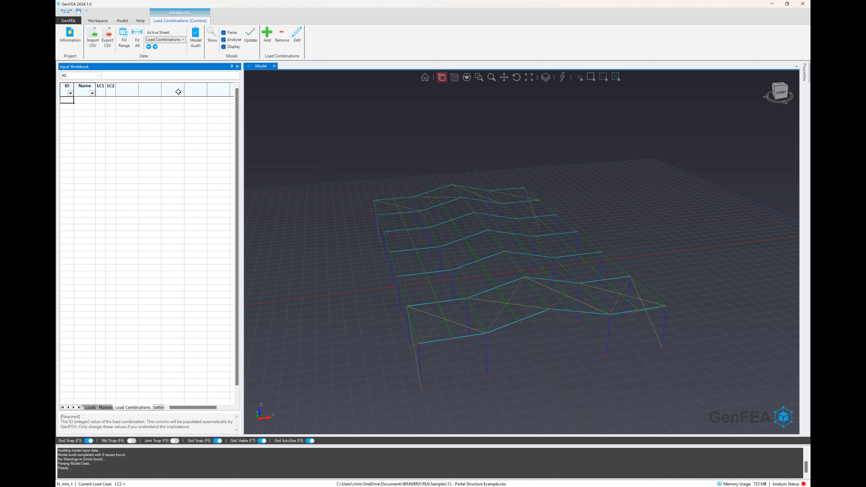
left_click(267, 34)
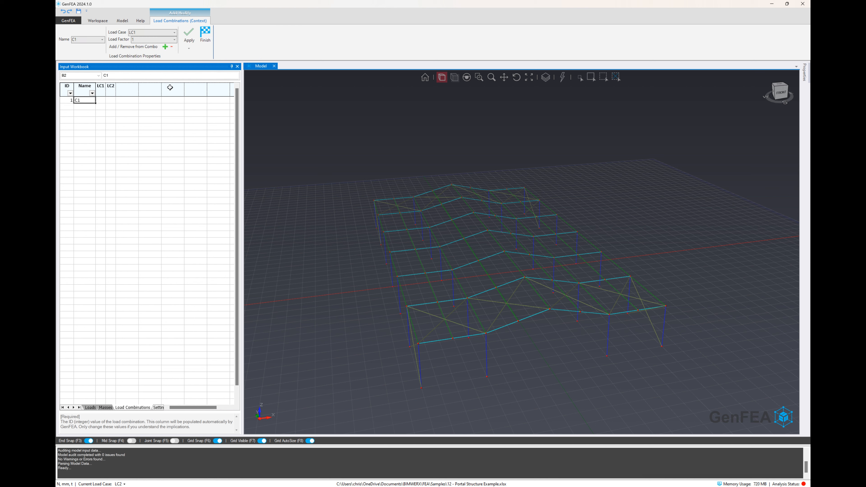
left_click(156, 40)
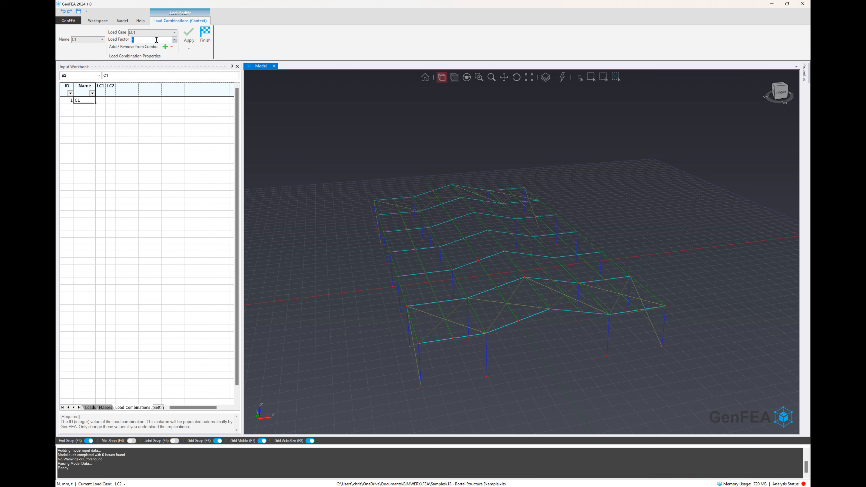
type(".4")
left_click(165, 47)
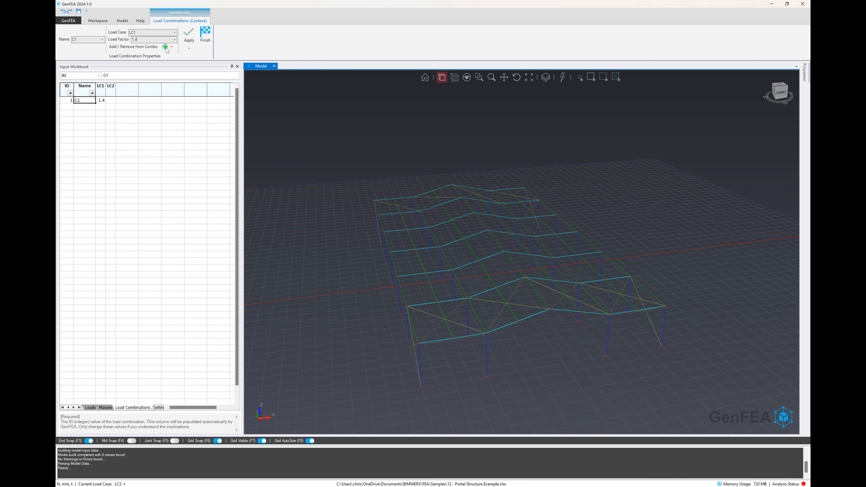
Add load case LC2 to the combination with a load factor of 1.6 and apply the combination.
left_click(173, 34)
left_click(142, 47)
left_click(143, 40)
type("1.")
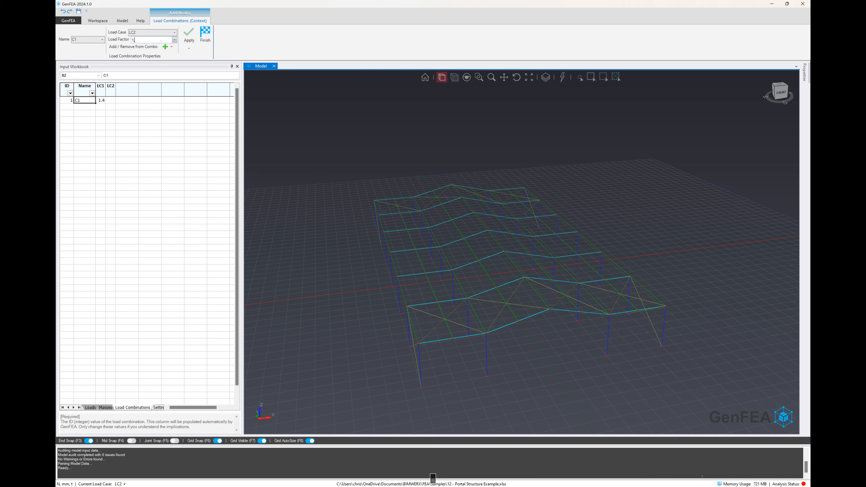
left_click(166, 47)
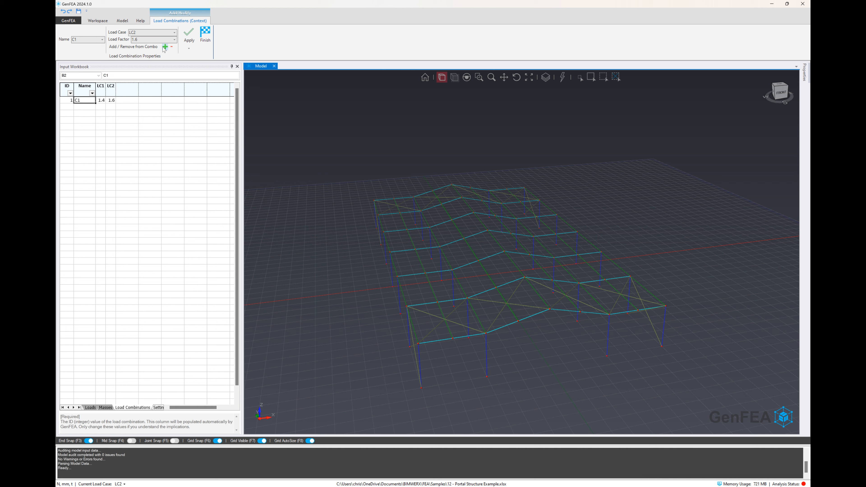
left_click(189, 35)
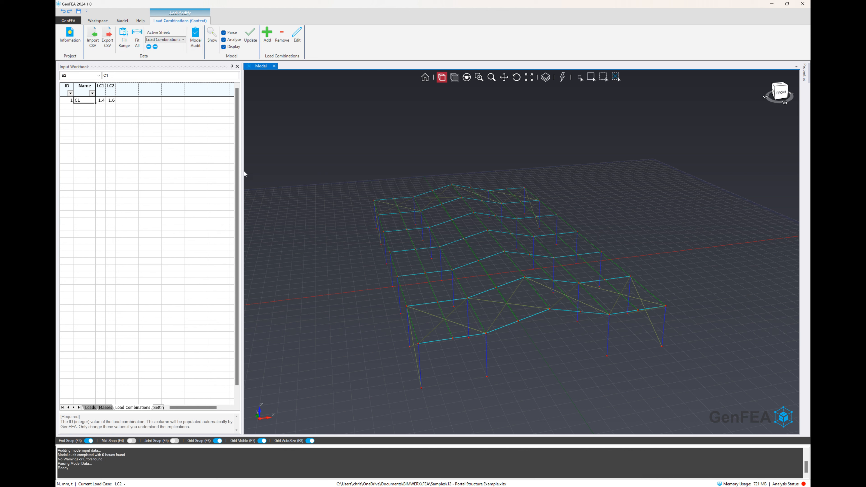
Run the analysis of the portal structure model.
left_click(340, 197)
right_click(340, 199)
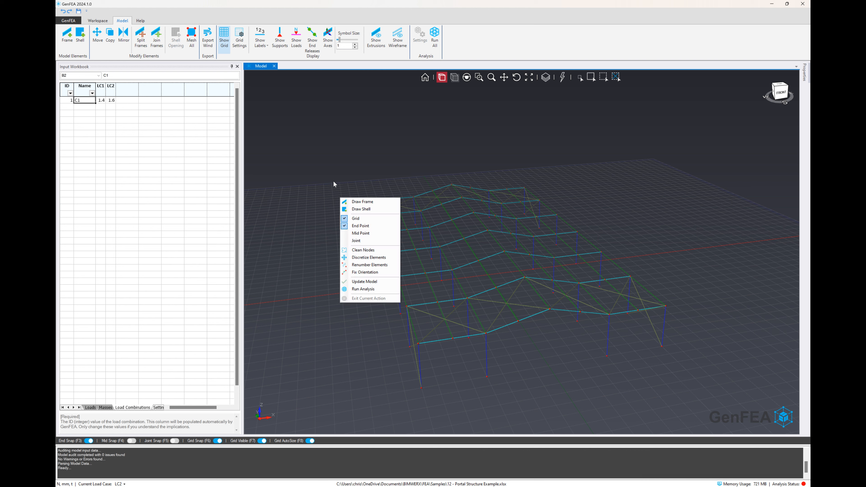
left_click(364, 289)
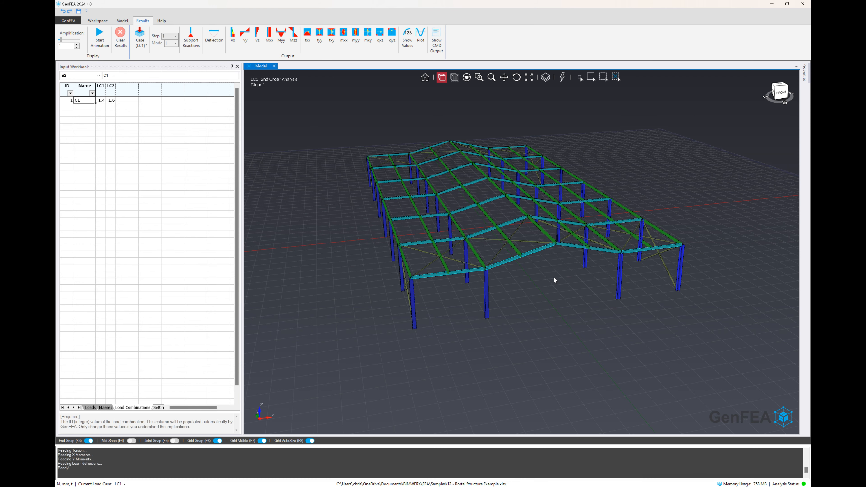
Show the deflection results for combination C1 and inspect the deflected structure.
left_click(141, 48)
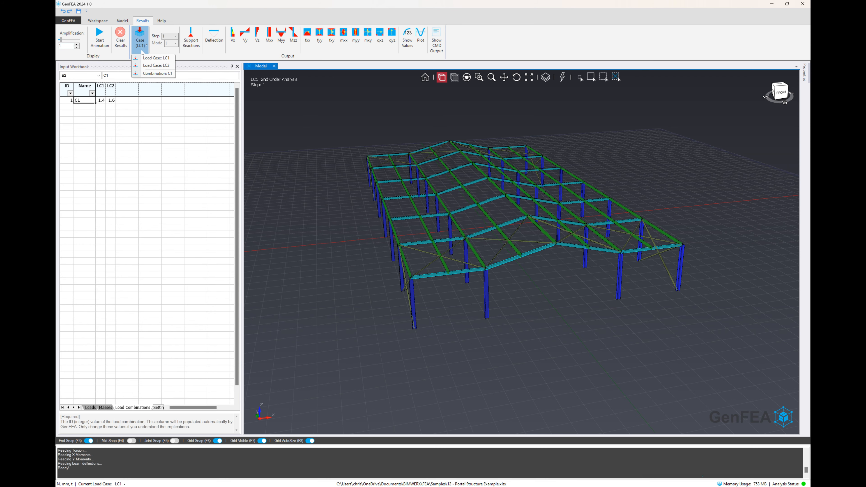
left_click(151, 74)
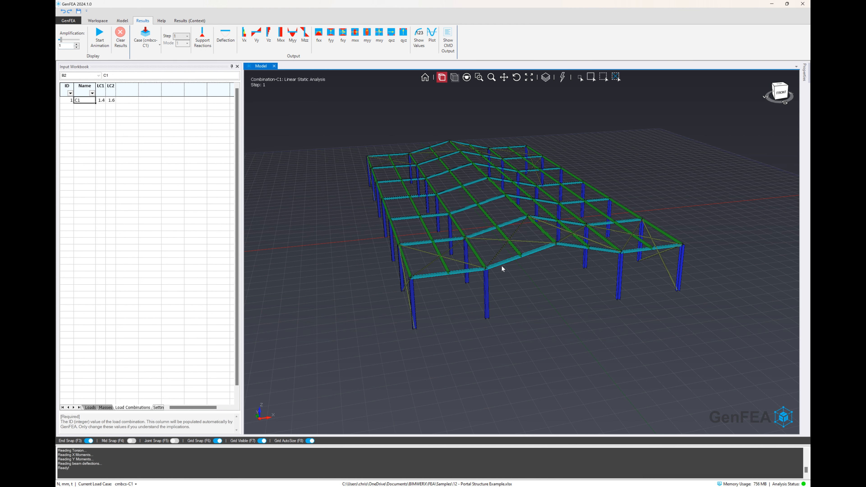
scroll(451, 189, "up", 3)
left_click(225, 36)
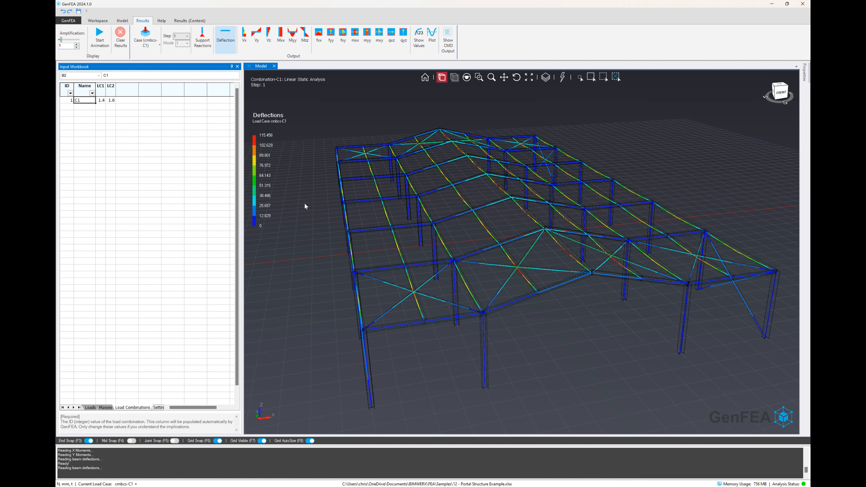
mouse_move(412, 222)
middle_mouse_down()
mouse_move(429, 219)
mouse_move(402, 230)
middle_mouse_up()
scroll(493, 220, "down", 5)
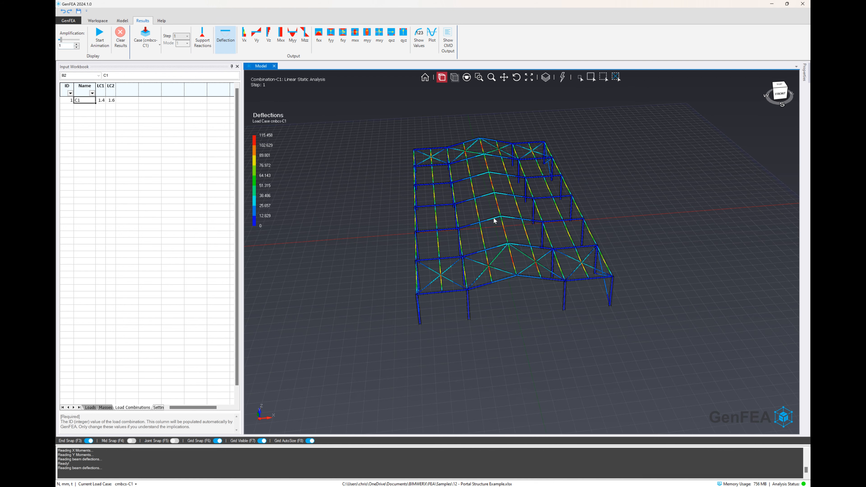
middle_click_drag(482, 221, 503, 214)
scroll(505, 214, "up", 3)
scroll(515, 208, "down", 1)
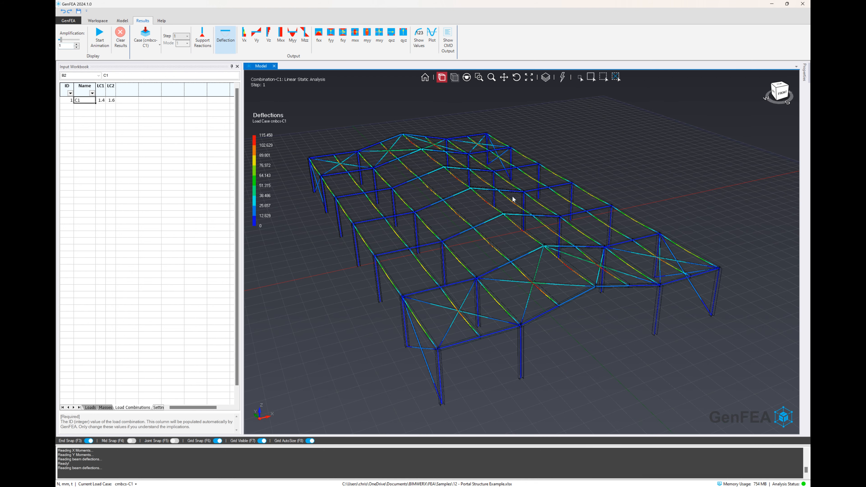
Turn on the deflection values on the members, inspect them, and turn them off again.
left_click(419, 37)
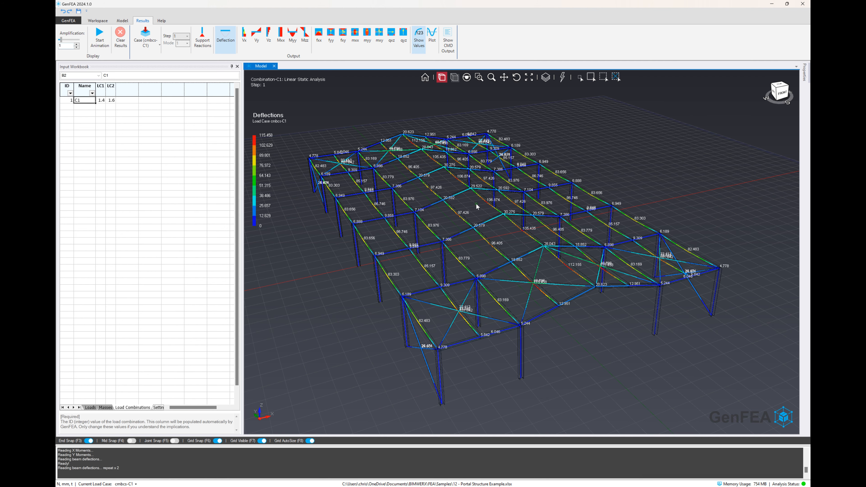
middle_click_drag(477, 207, 461, 198)
left_click(419, 37)
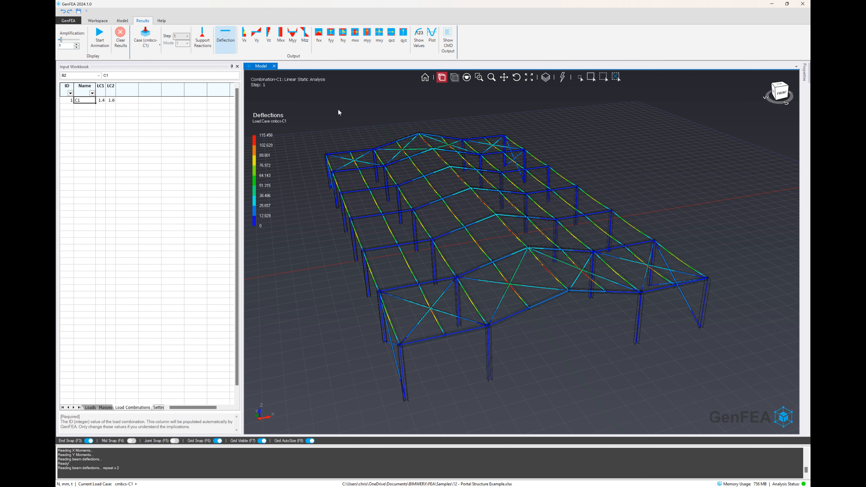
Select the whole chain of frame elements forming the front eave-side rafter between the corner column and the adjacent column.
middle_click_drag(446, 181, 483, 226)
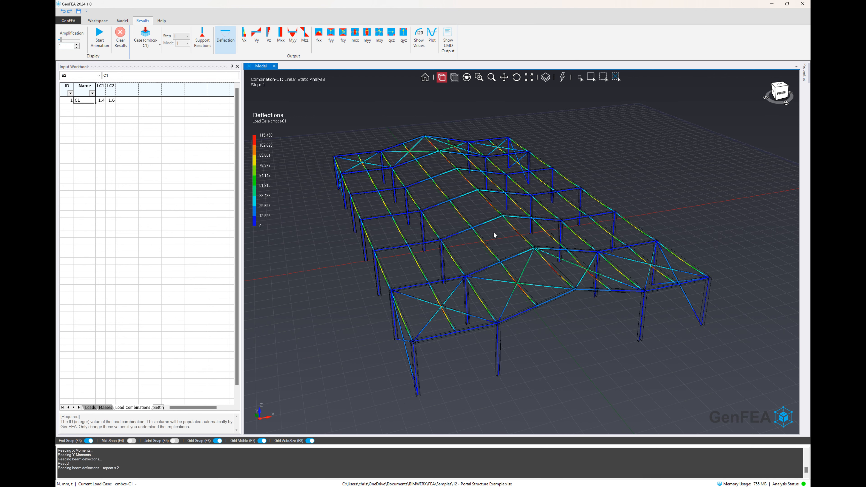
scroll(450, 350, "up", 6)
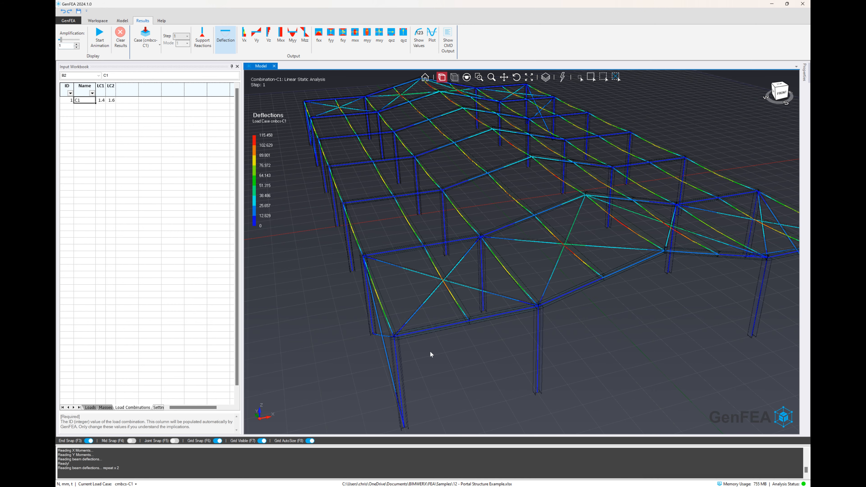
scroll(436, 314, "down", 6)
scroll(440, 307, "up", 6)
right_click(454, 288)
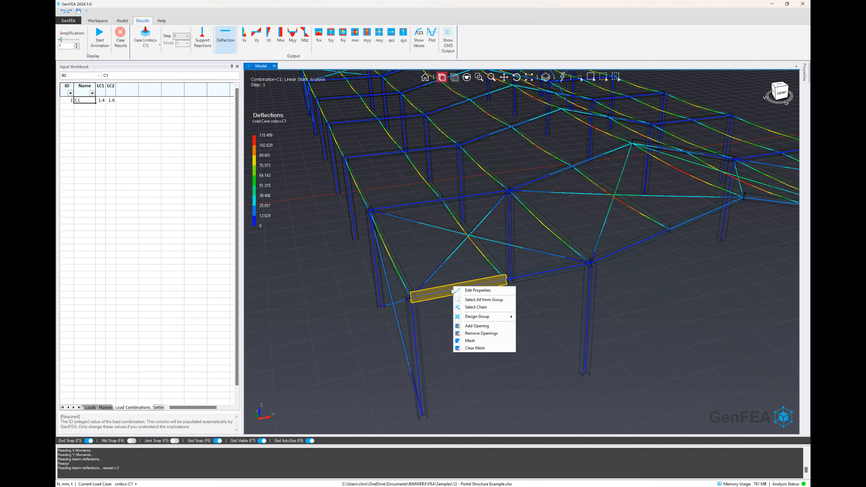
left_click(478, 307)
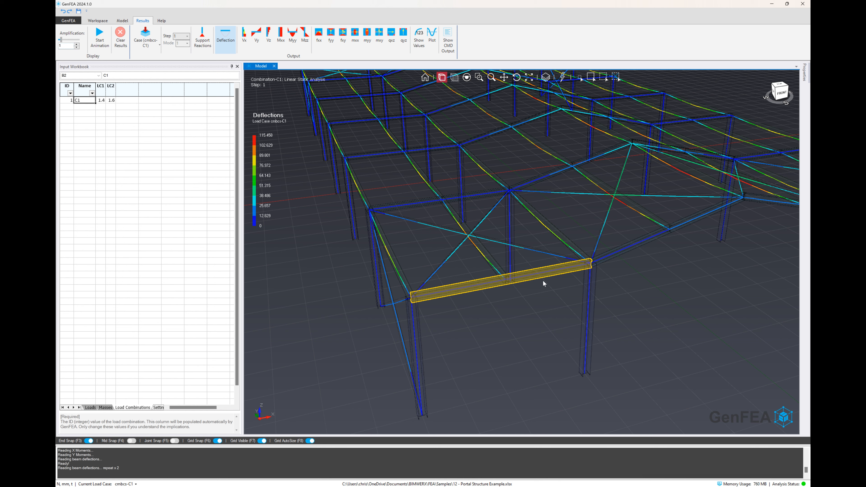
Plot the results along the selected rafter in an enlarged window, stepping from Axial through Shear Y and Torsion to Moment Z-Z.
left_click(432, 35)
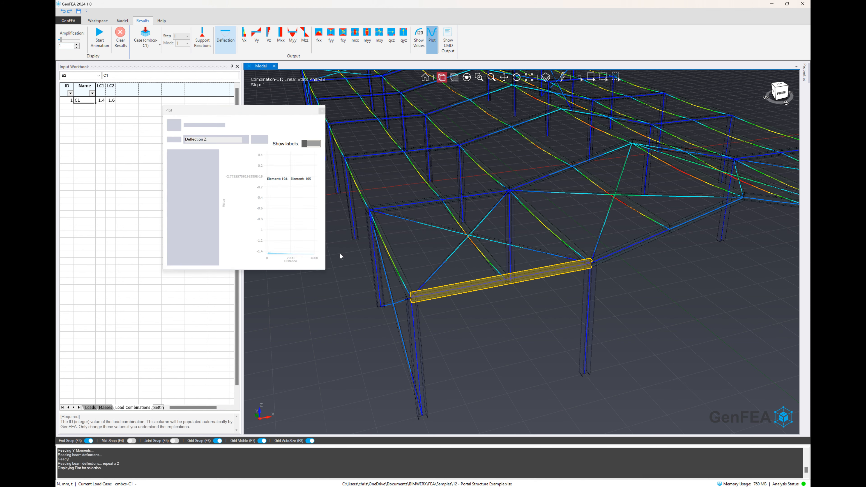
left_click_drag(324, 270, 493, 330)
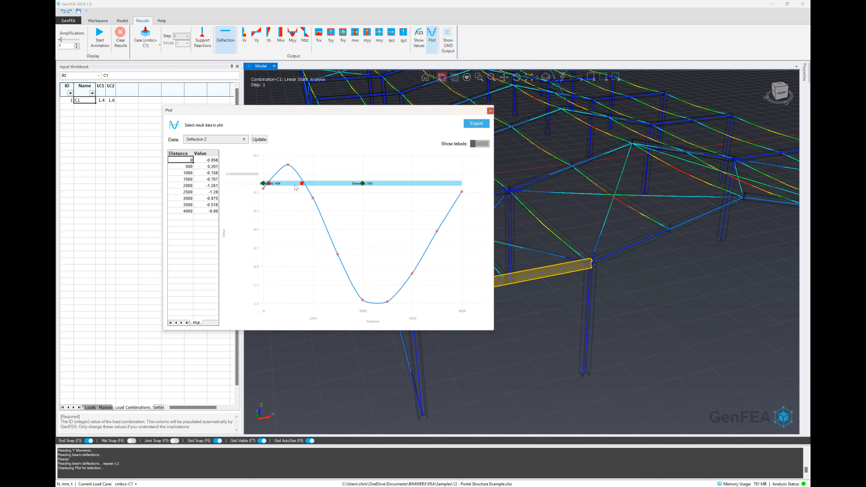
left_click(219, 139)
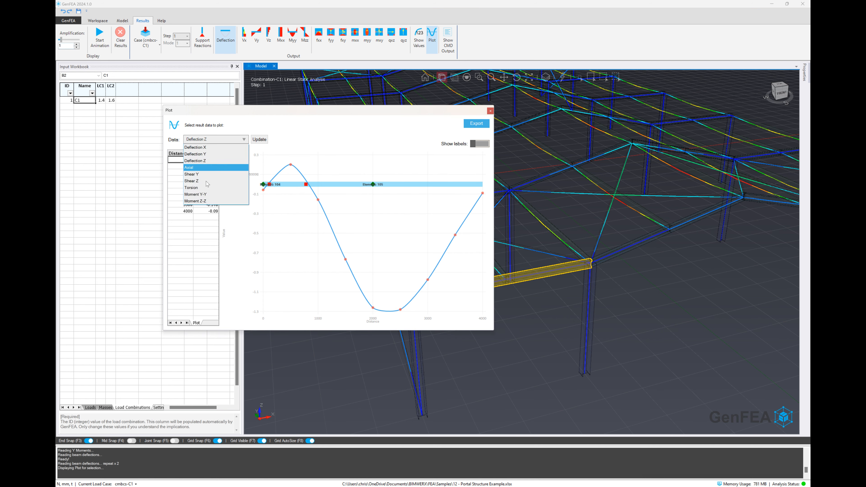
left_click(204, 167)
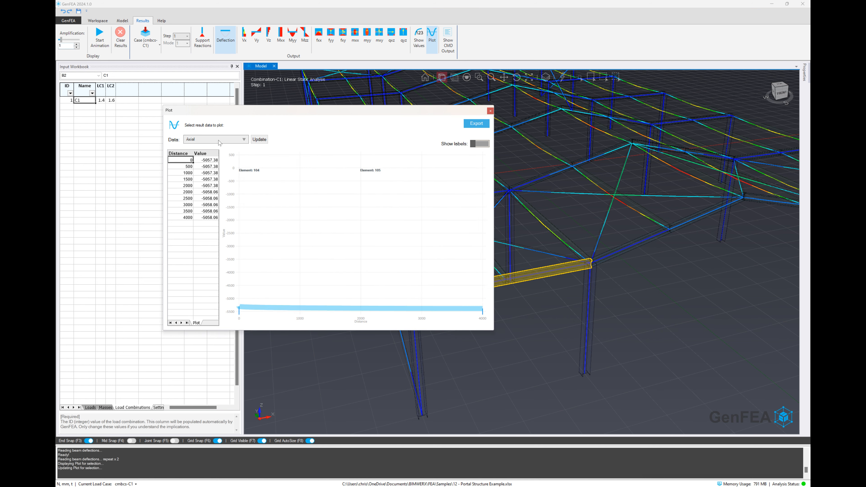
scroll(219, 142, "down", 2)
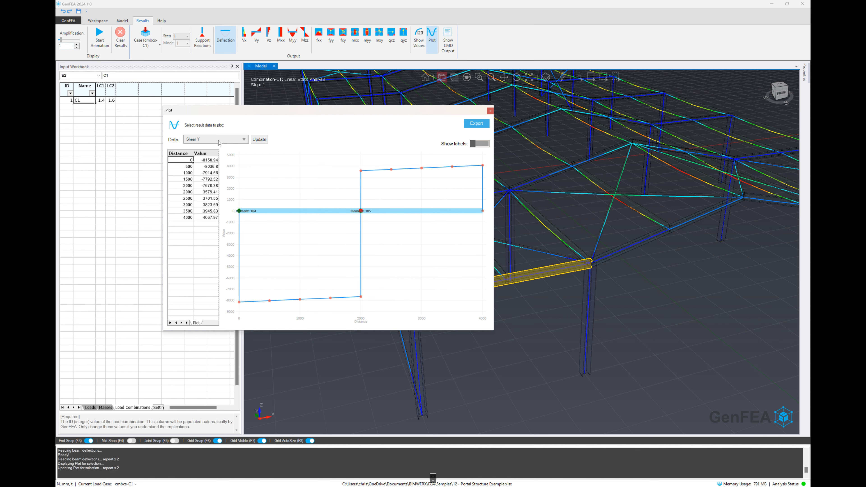
scroll(219, 143, "down", 2)
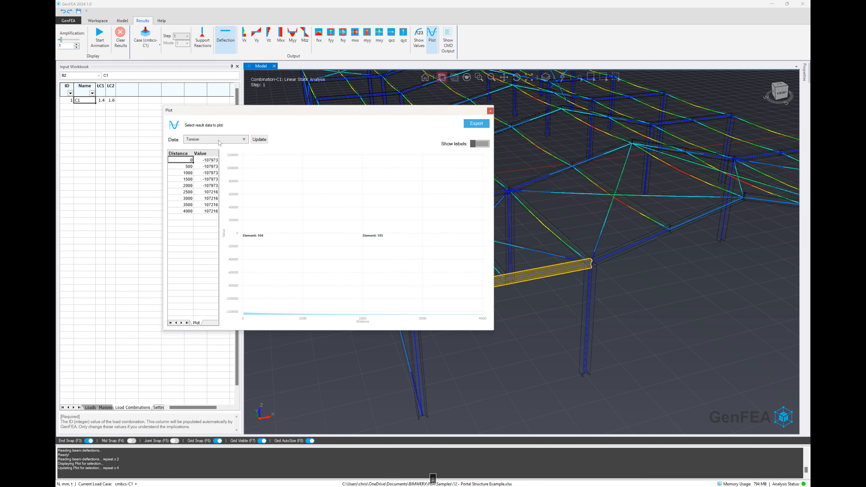
scroll(232, 144, "down", 1)
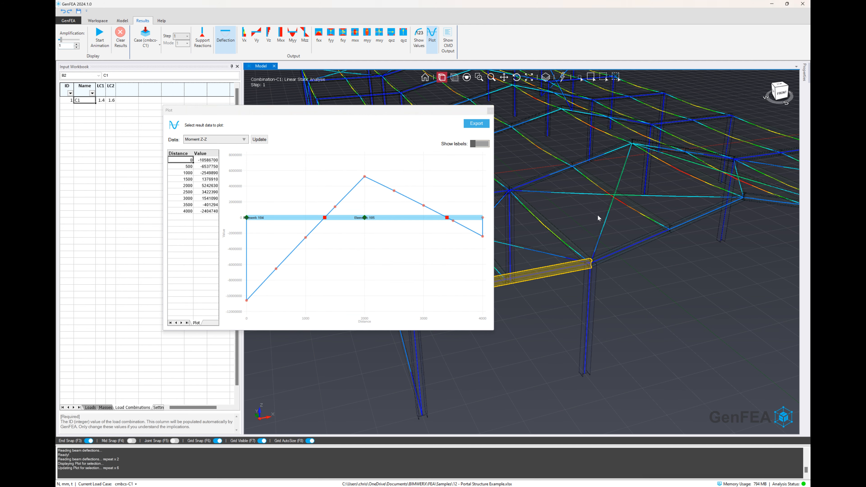
Add the remaining rafter elements of the front frame to the selection, update the Moment Z-Z plot, then close it and clear the selection.
left_click(579, 77)
left_click(636, 244, "ctrl")
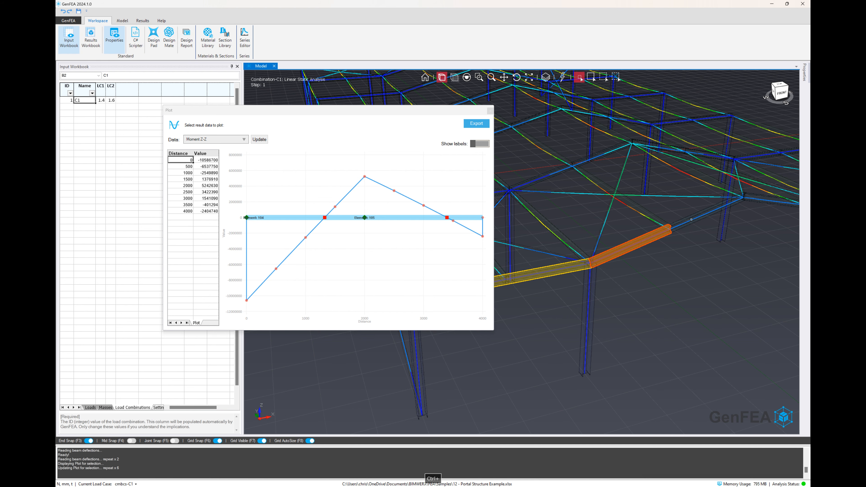
scroll(691, 219, "down", 4)
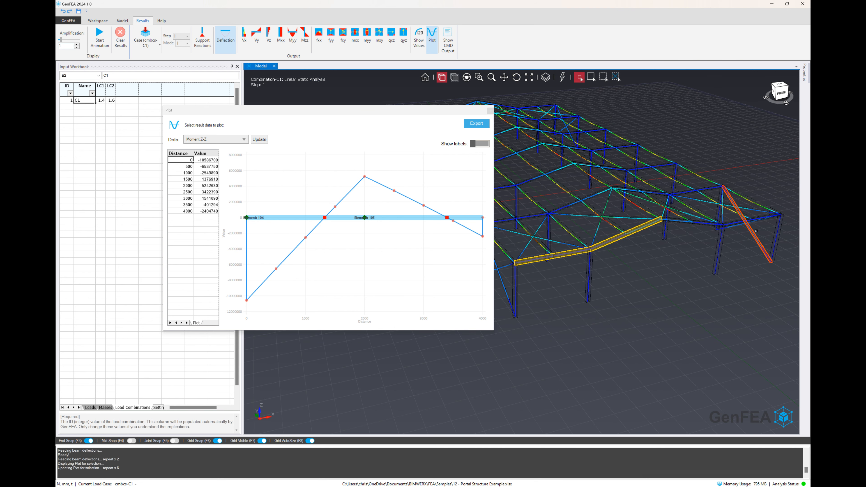
left_click(731, 234, "ctrl")
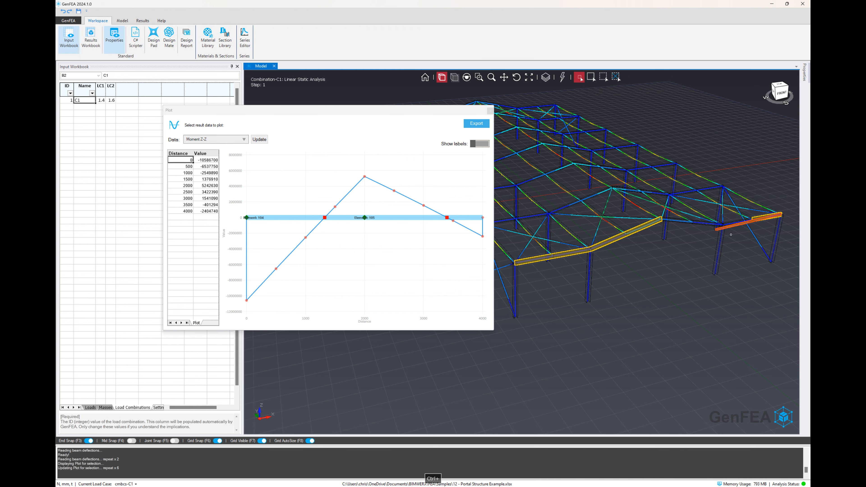
left_click(735, 219, "ctrl")
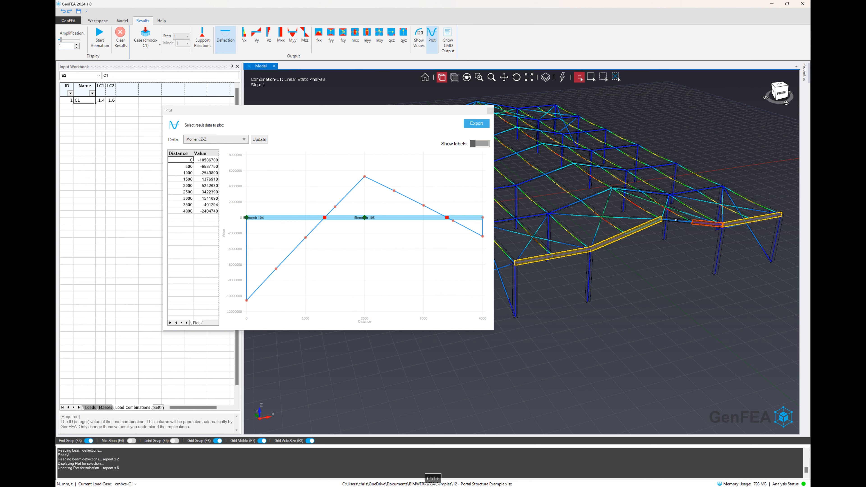
left_click(676, 220, "ctrl")
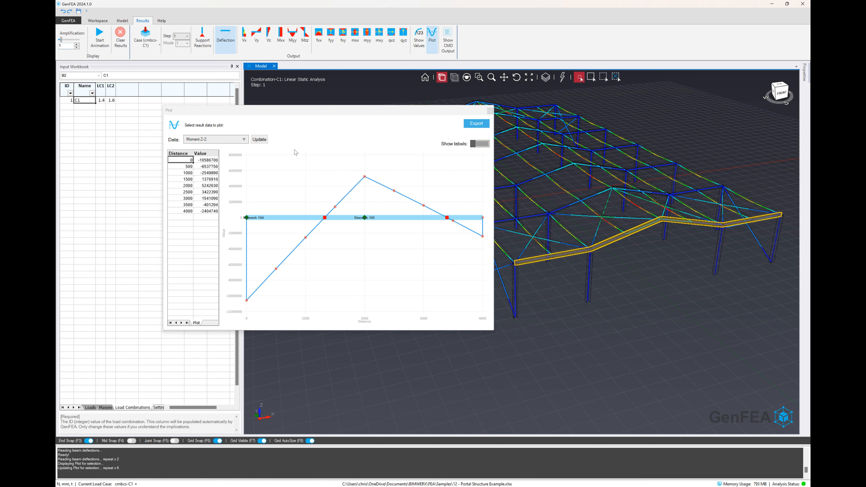
left_click(258, 140)
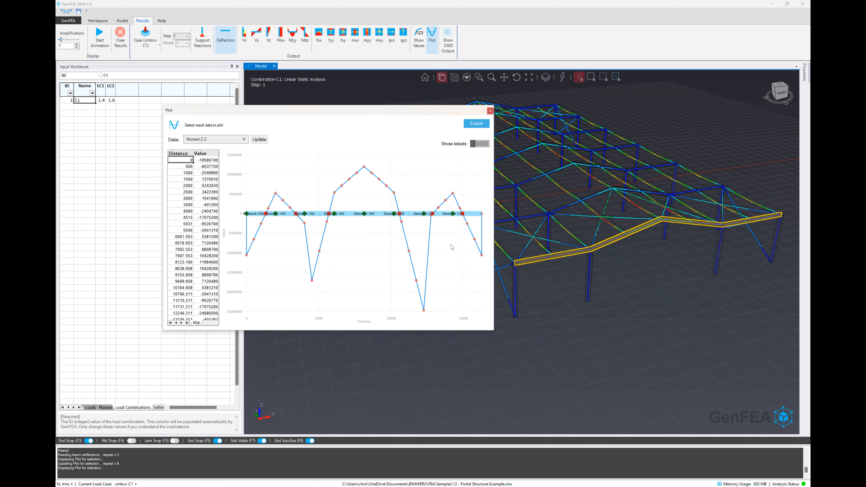
key("Escape")
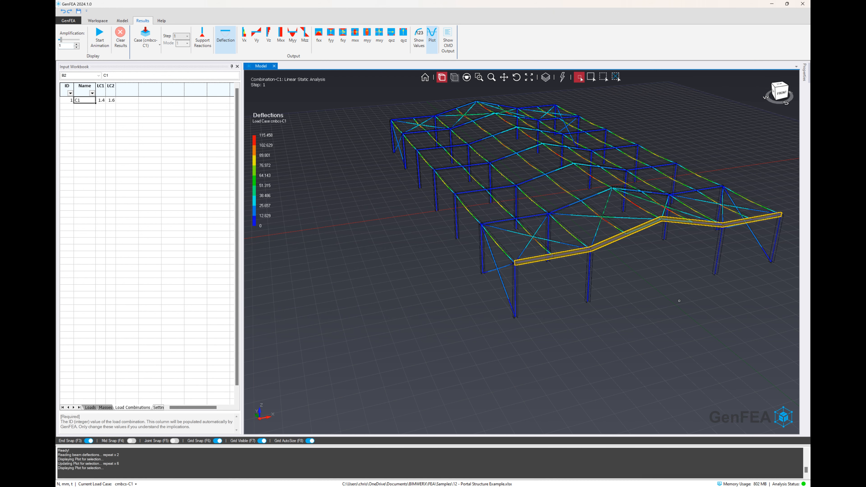
key("Escape")
Select the chain of elements forming the front rafter between the corner column and the adjacent column.
scroll(623, 265, "down", 3)
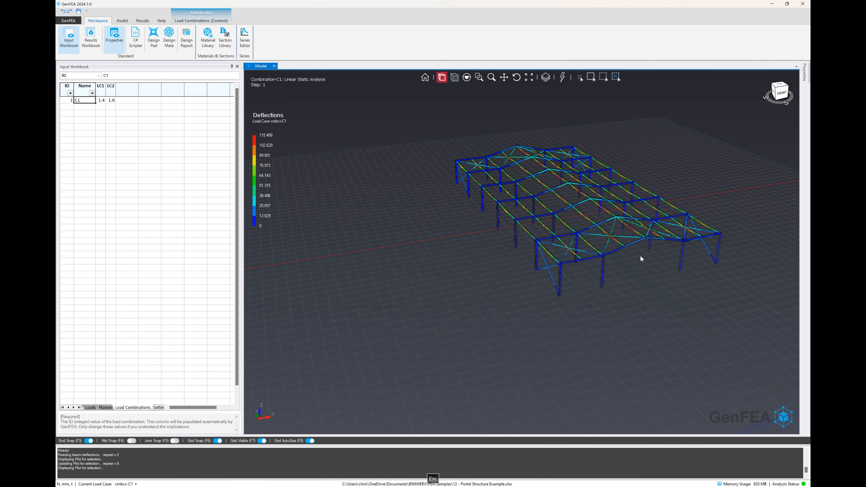
scroll(644, 239, "up", 3)
scroll(511, 232, "up", 3)
scroll(512, 230, "down", 3)
scroll(566, 235, "up", 2)
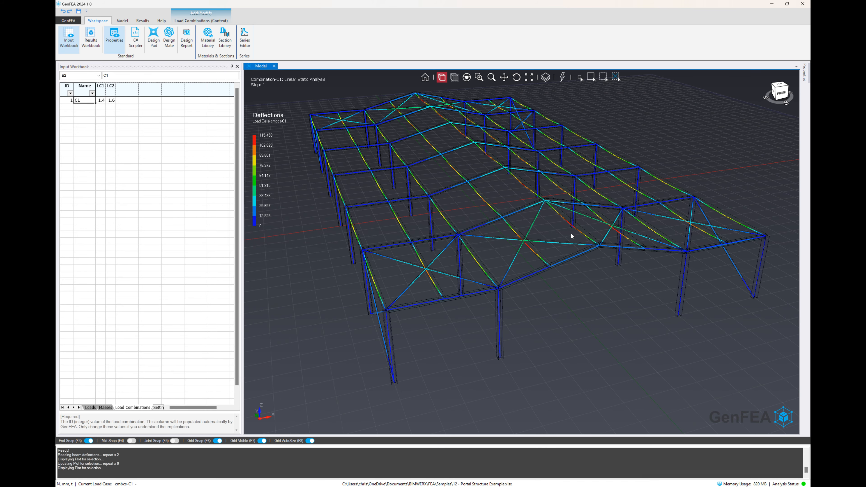
middle_click_drag(573, 240, 576, 278)
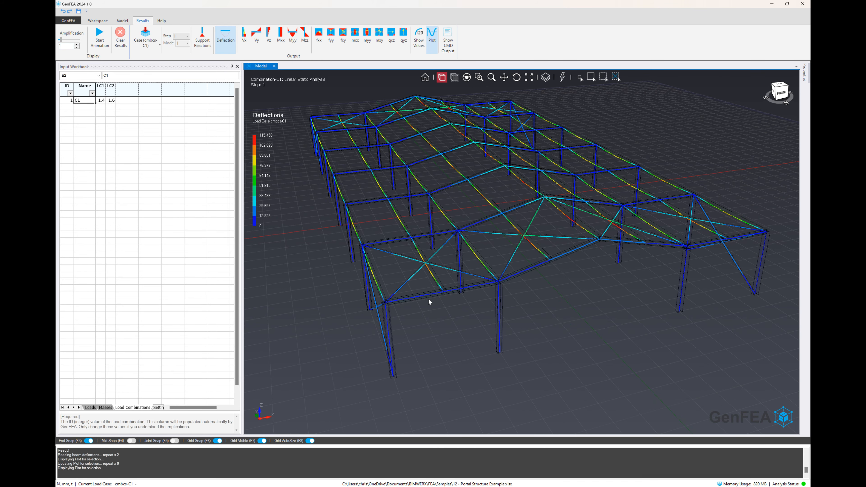
scroll(416, 298, "up", 3)
right_click(416, 300)
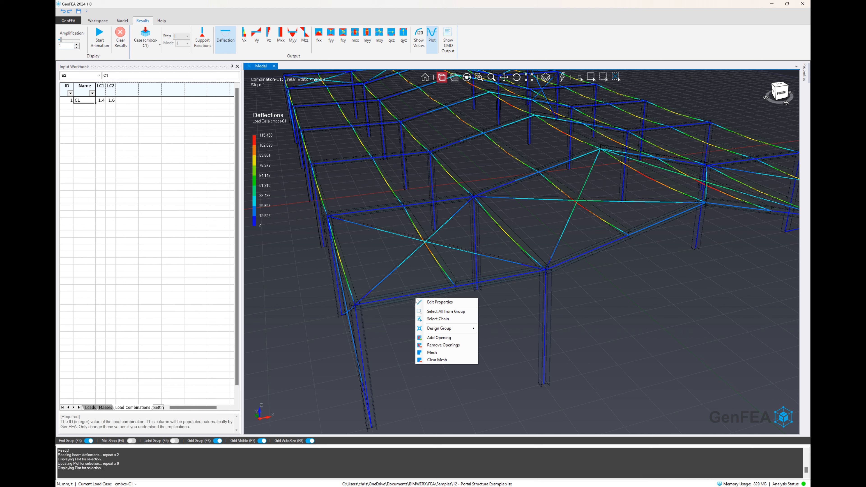
left_click(437, 319)
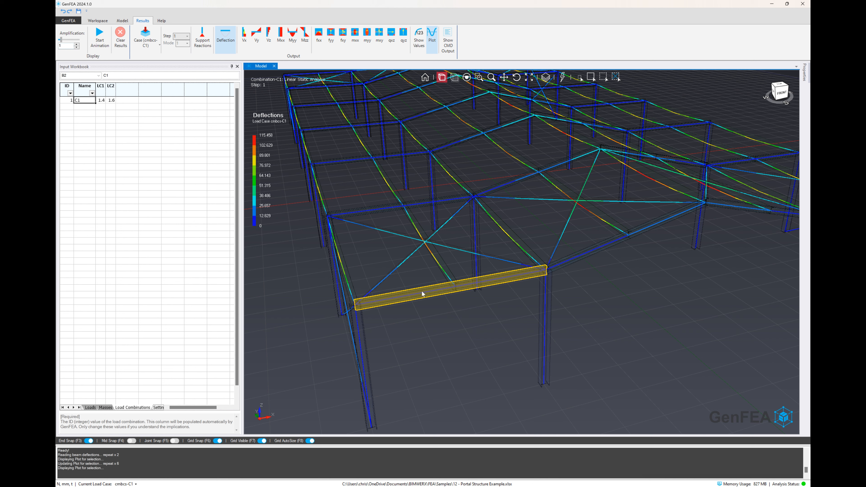
Look up the SESOC design group options for the rafter and check the Enable SESOC Design Exports option in the application settings.
right_click(429, 291)
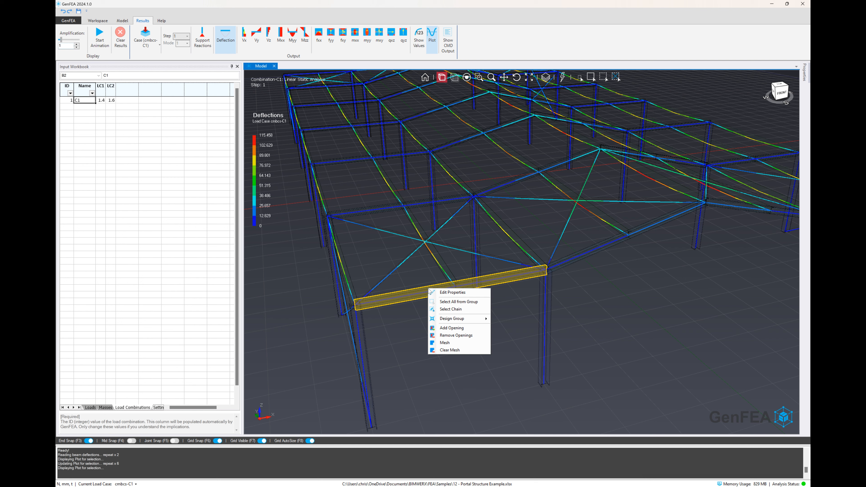
mouse_move(455, 319)
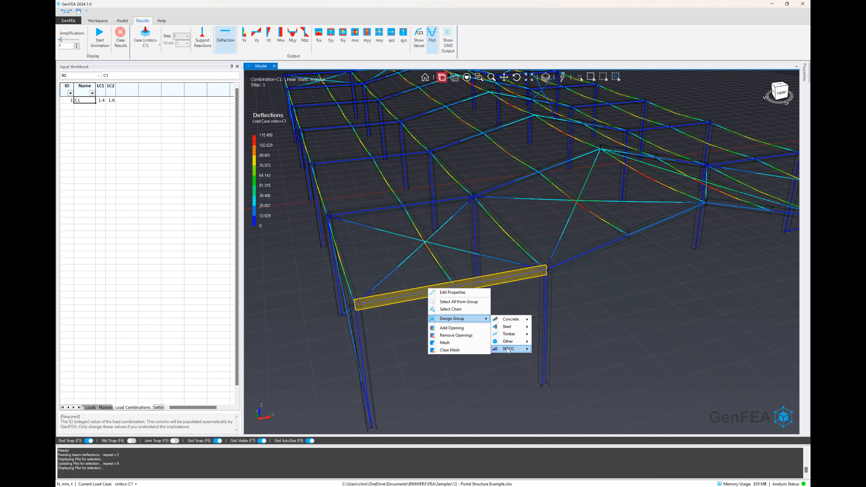
mouse_move(508, 350)
left_click(594, 326)
left_click(68, 21)
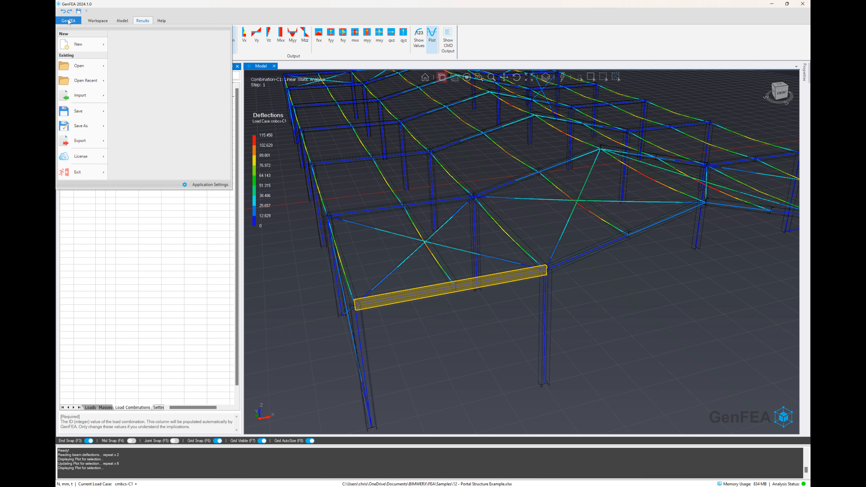
left_click(196, 186)
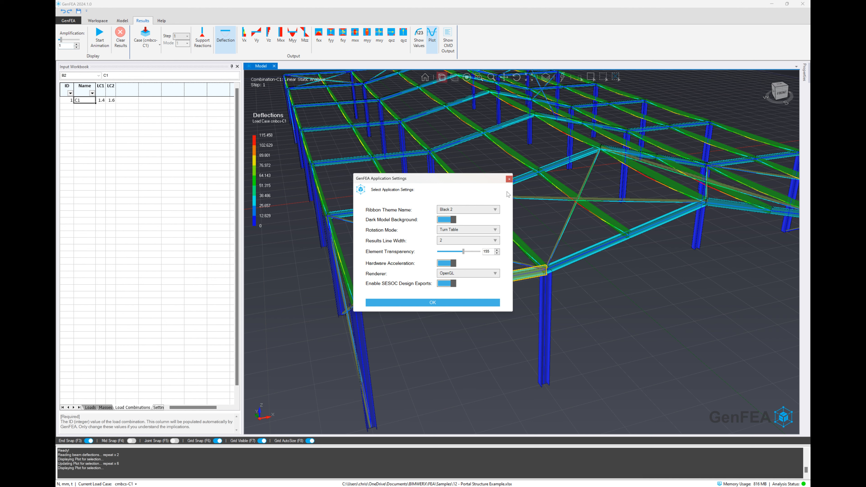
left_click(478, 303)
Start a SESOC MemDes design export for the selected rafter chain and enlarge the export window.
right_click(422, 293)
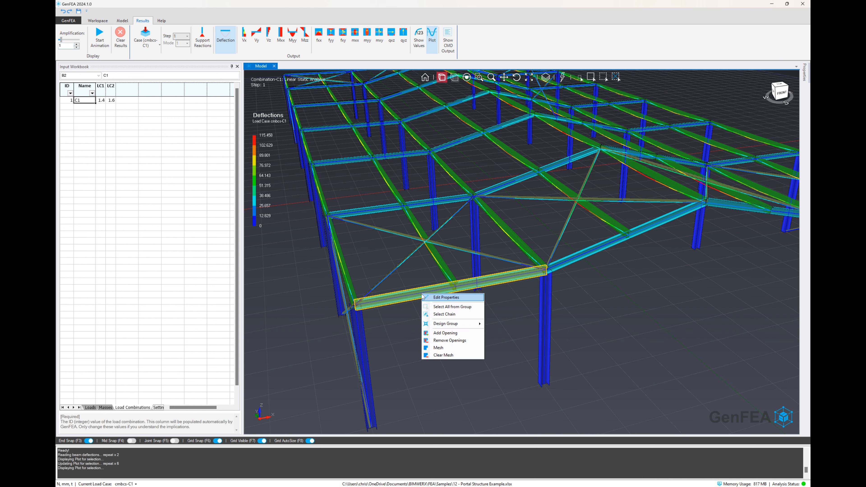
left_click(447, 325)
mouse_move(512, 357)
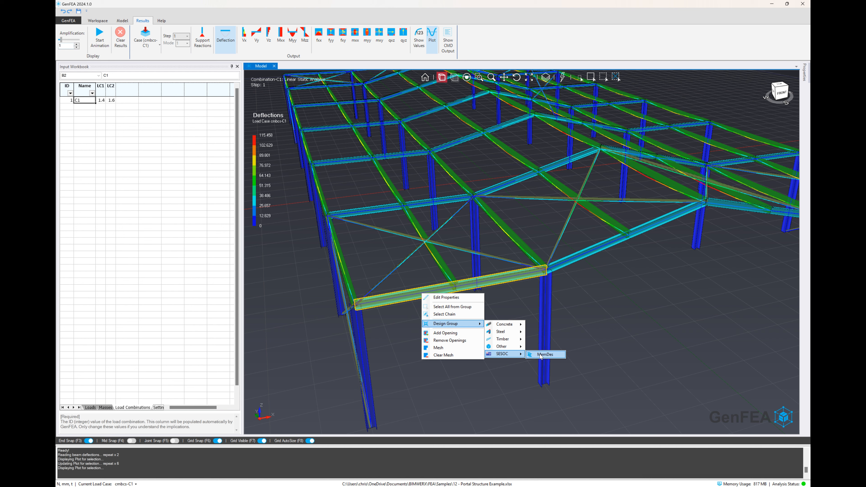
left_click(542, 354)
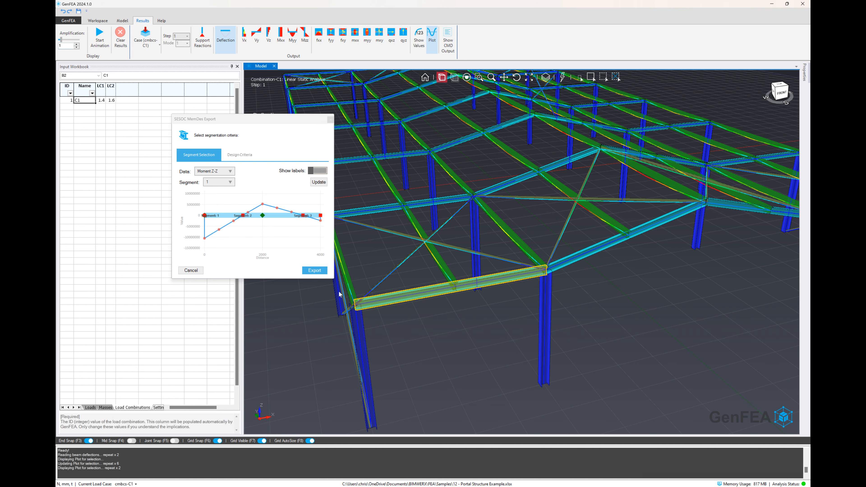
left_click_drag(332, 281, 528, 344)
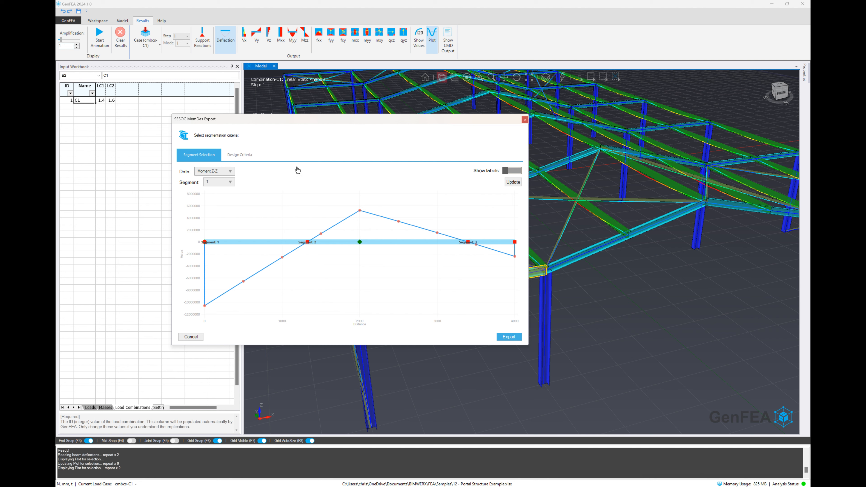
left_click(432, 38)
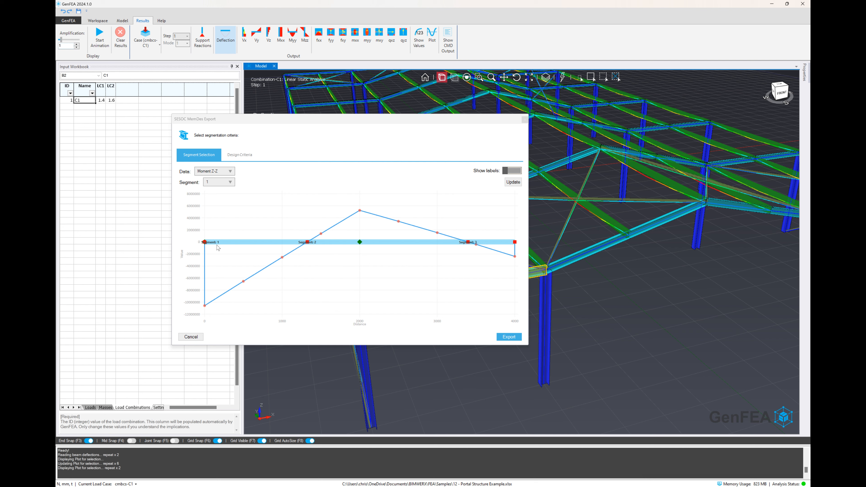
Examine the rafter's segments and contraflexure points for Moment Z-Z, compare them with Deflection Z, and return the data to Moment Z-Z.
mouse_move(299, 243)
mouse_move(360, 243)
scroll(706, 273, "down", 5)
scroll(617, 284, "up", 3)
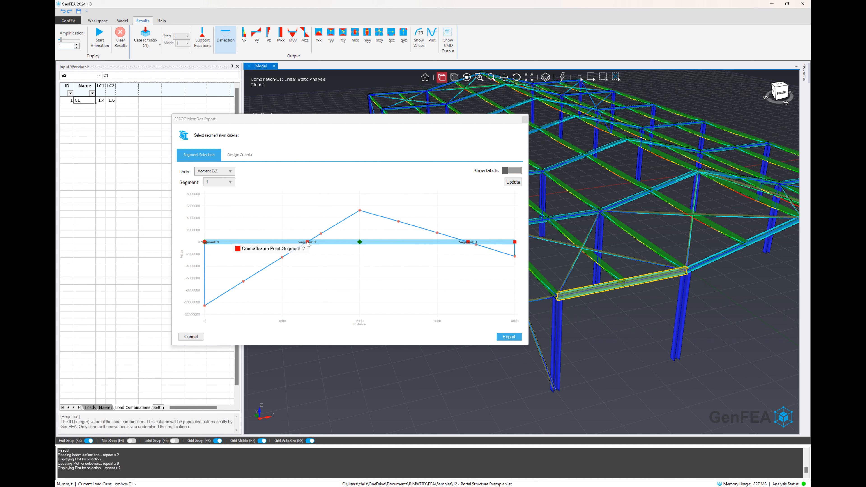
left_click(216, 173)
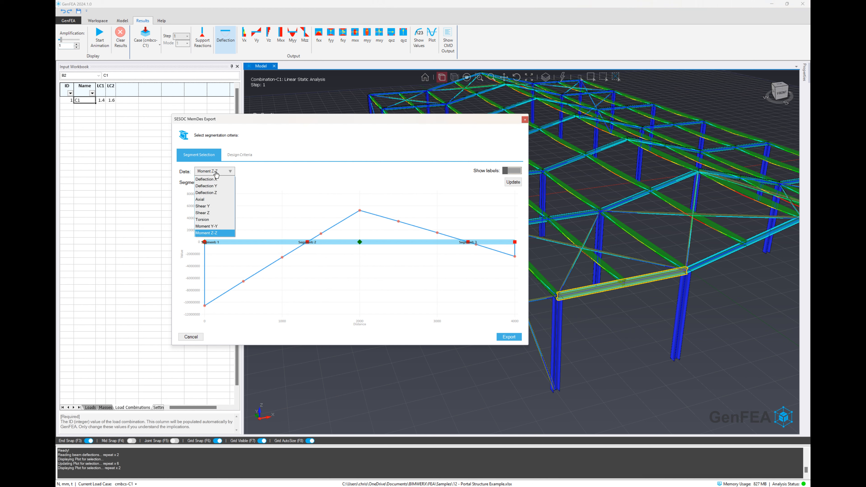
left_click(211, 193)
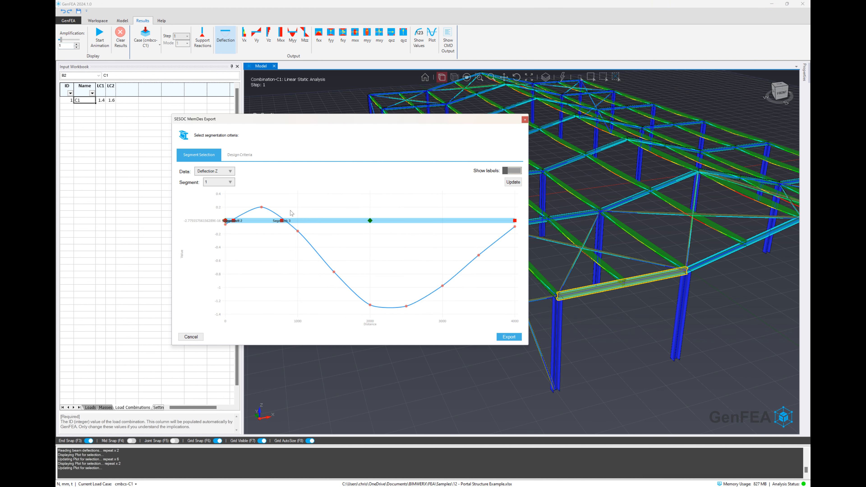
mouse_move(283, 224)
left_click(214, 171)
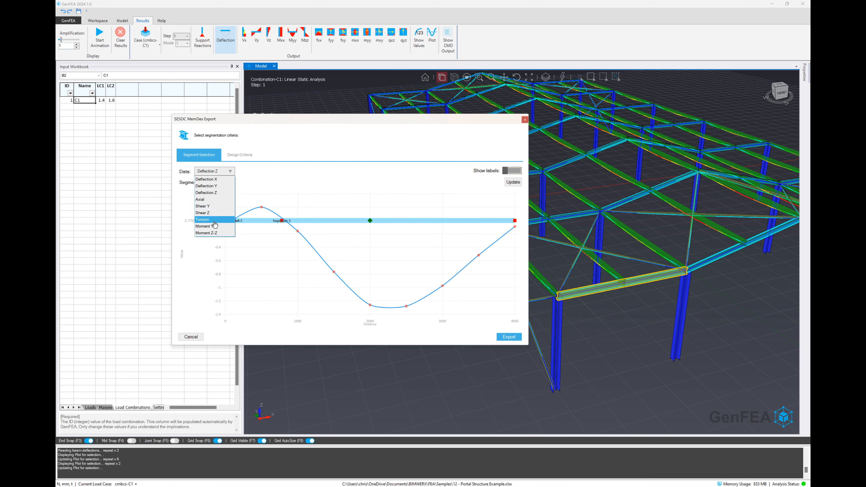
left_click(215, 231)
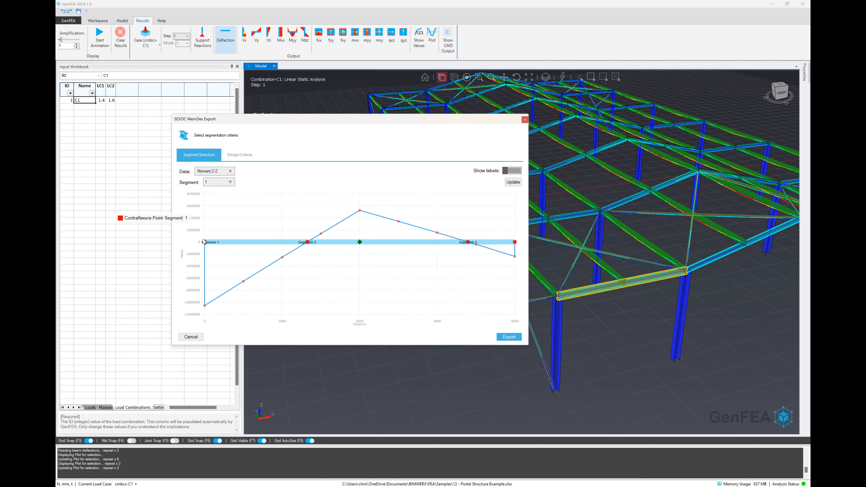
mouse_move(308, 243)
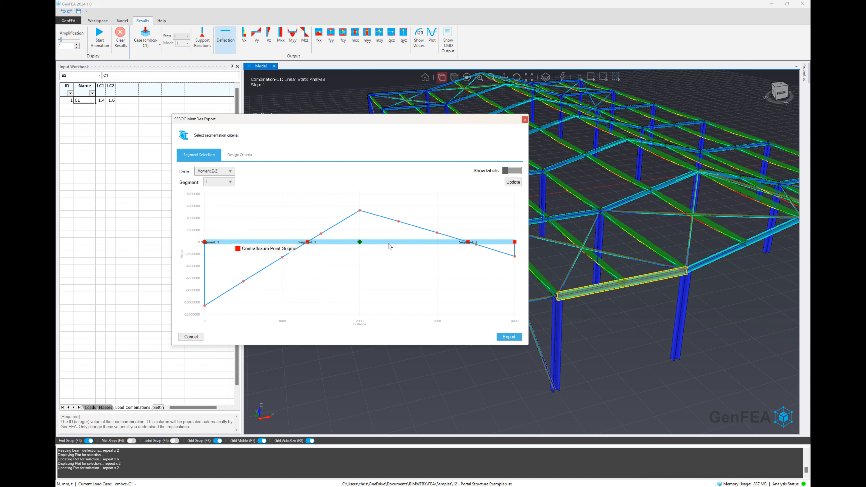
mouse_move(483, 244)
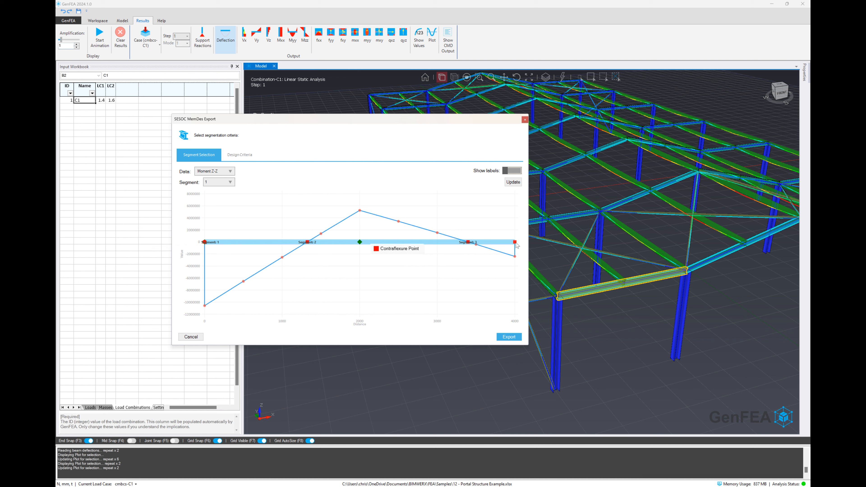
Keep segment 1 as the export segment and review its general, flexure, axial and fire/advanced design criteria.
left_click(221, 183)
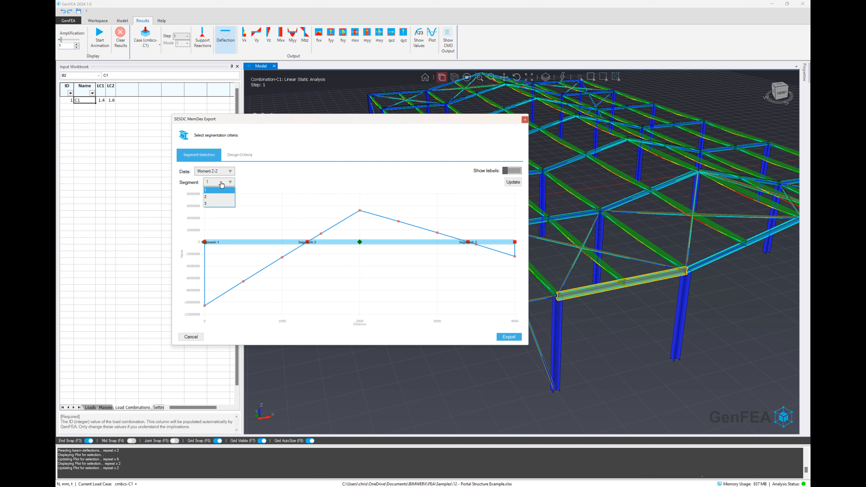
left_click(211, 190)
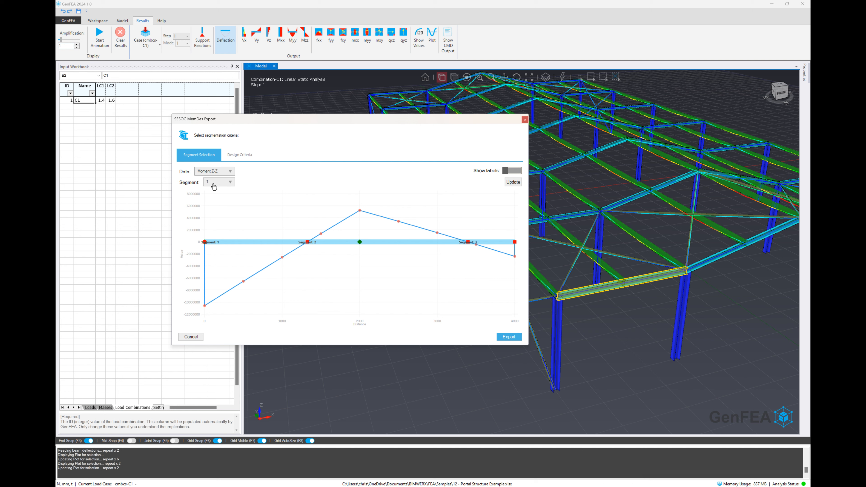
left_click(239, 159)
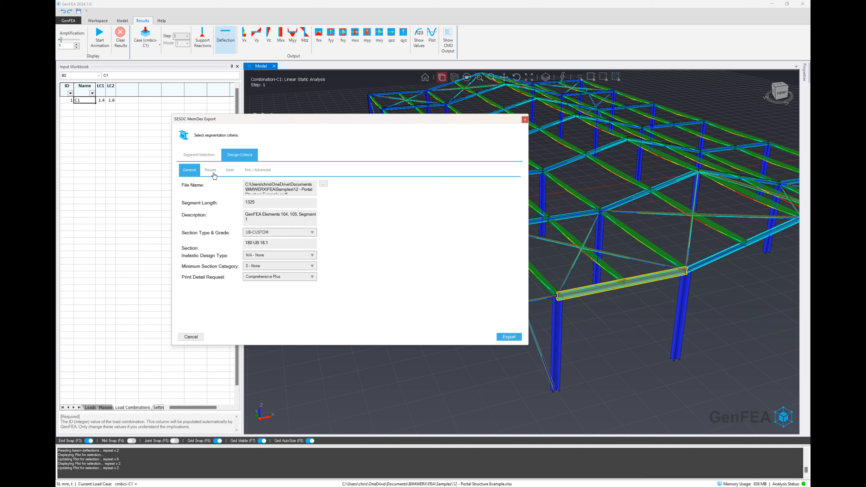
left_click(211, 170)
left_click(230, 171)
left_click(255, 172)
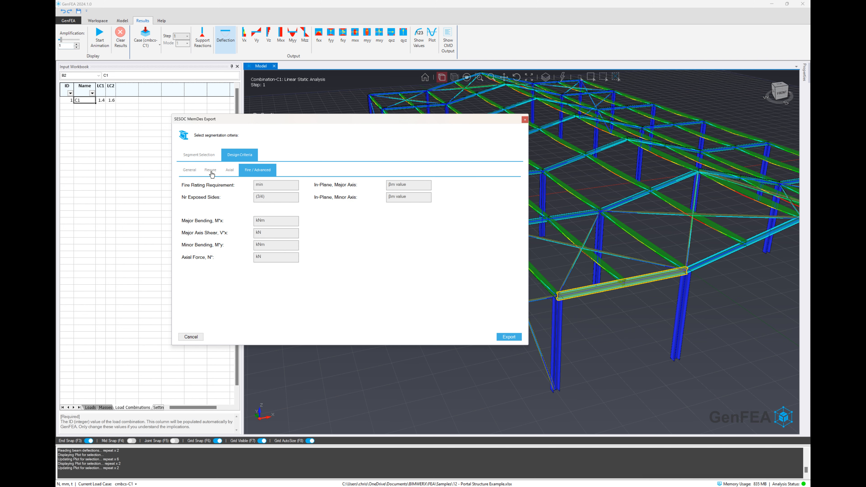
left_click(190, 170)
left_click(209, 173)
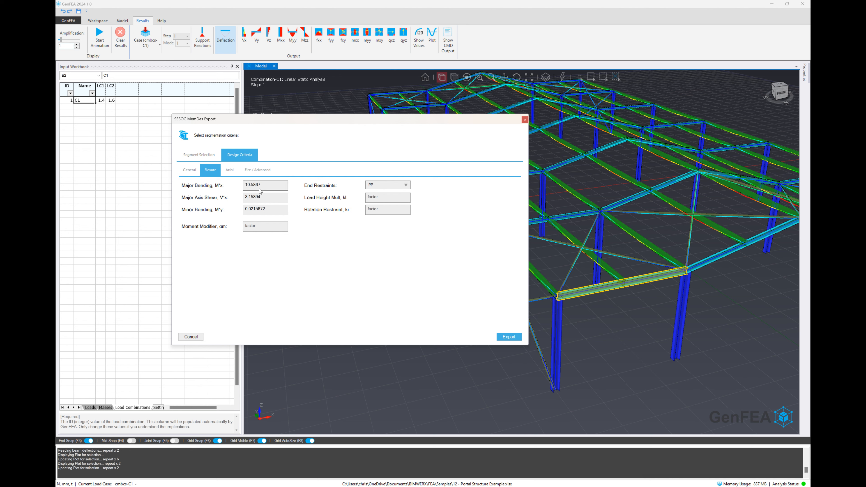
Switch the export to segment 2 and check its flexure design actions.
left_click(207, 155)
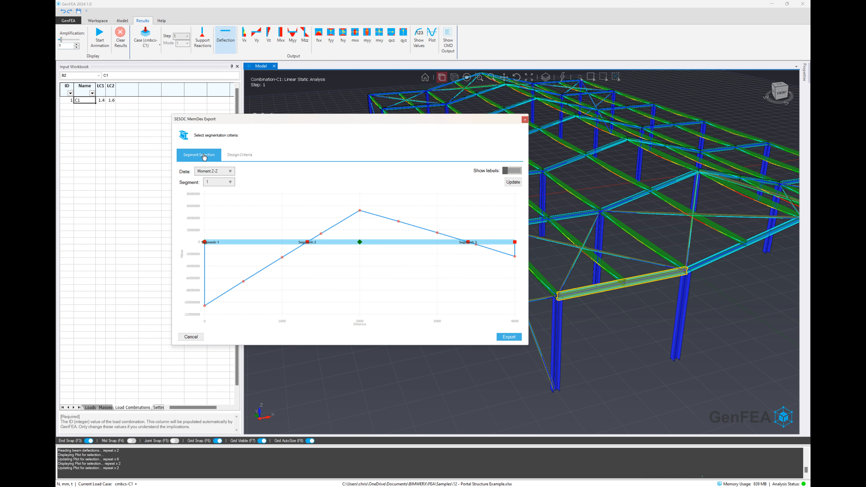
left_click(220, 182)
left_click(235, 165)
left_click(239, 155)
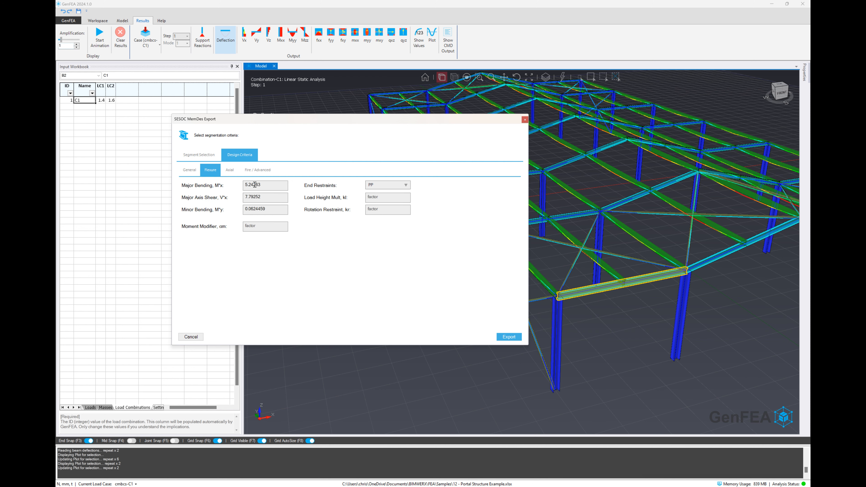
Return the export to segment 1, recheck its design criteria and export the MemDes file.
left_click(207, 156)
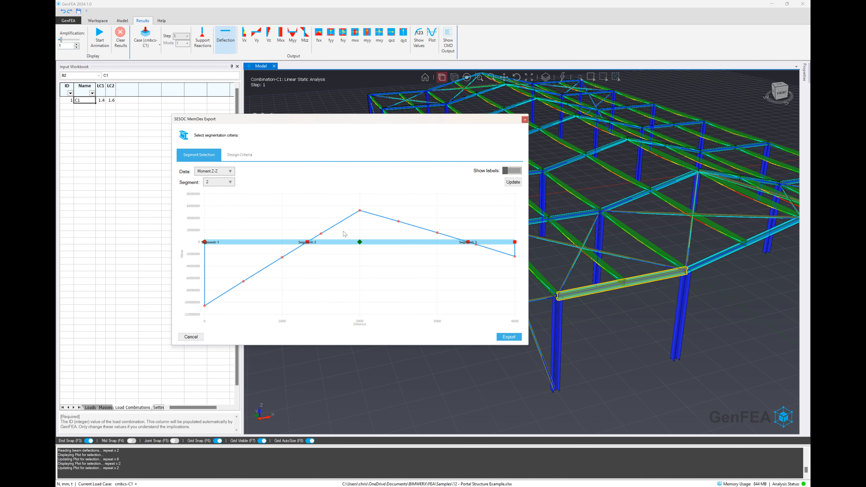
left_click(225, 183)
left_click(216, 192)
left_click(240, 155)
left_click(228, 172)
left_click(260, 173)
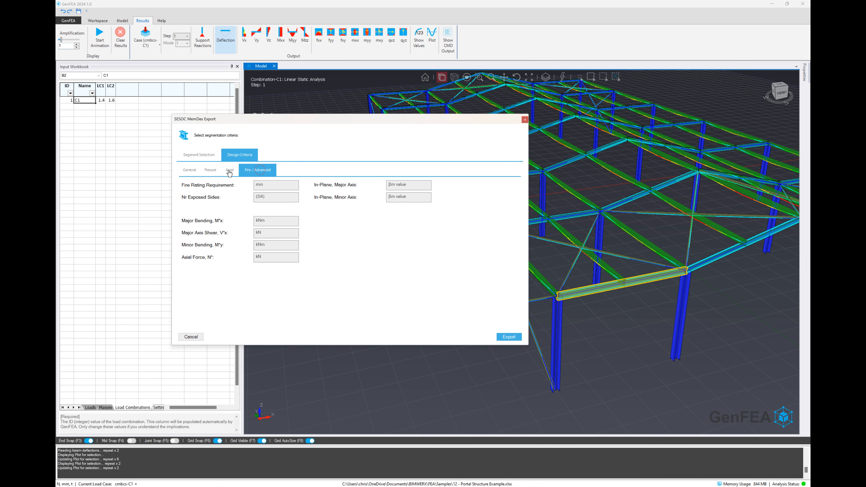
left_click(196, 173)
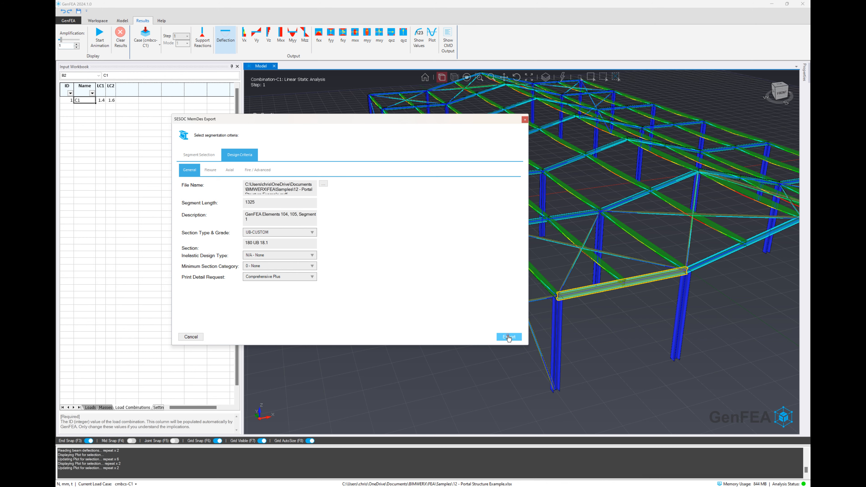
left_click(508, 337)
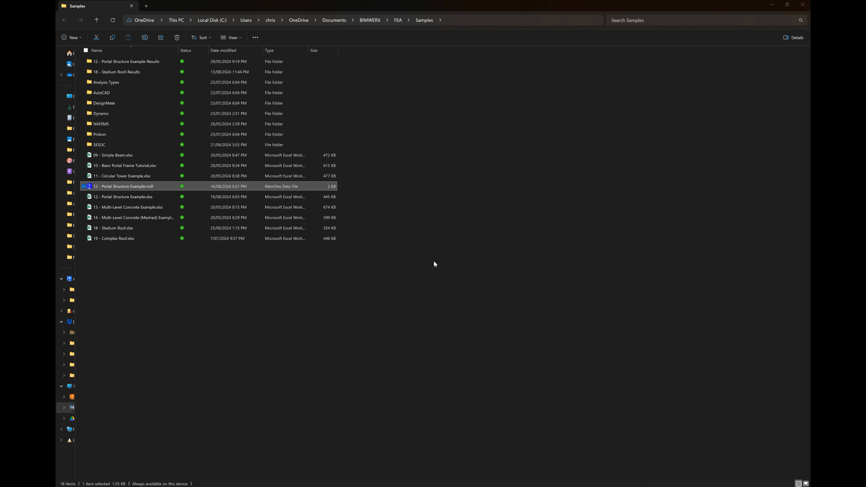
Open 12 - Portal Structure Example.mdf in MemDes and check the imported general, flexure, axial and fire/advanced data.
left_click(211, 275)
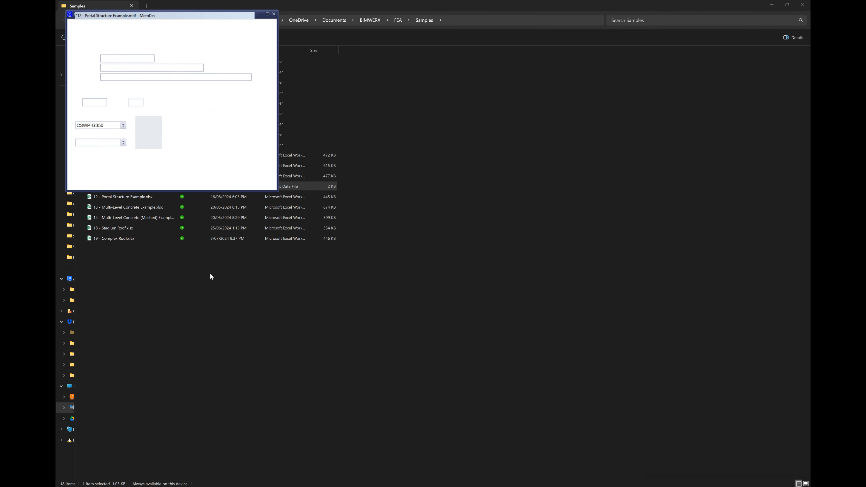
left_click_drag(207, 12, 430, 135)
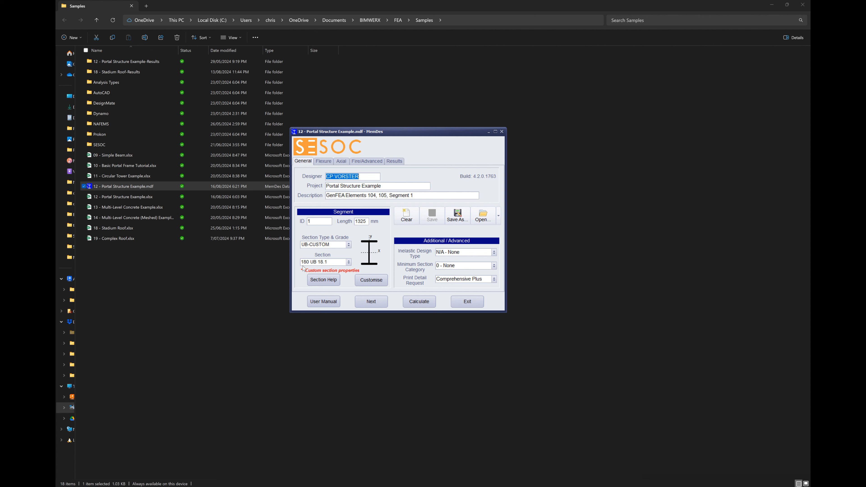
left_click(323, 161)
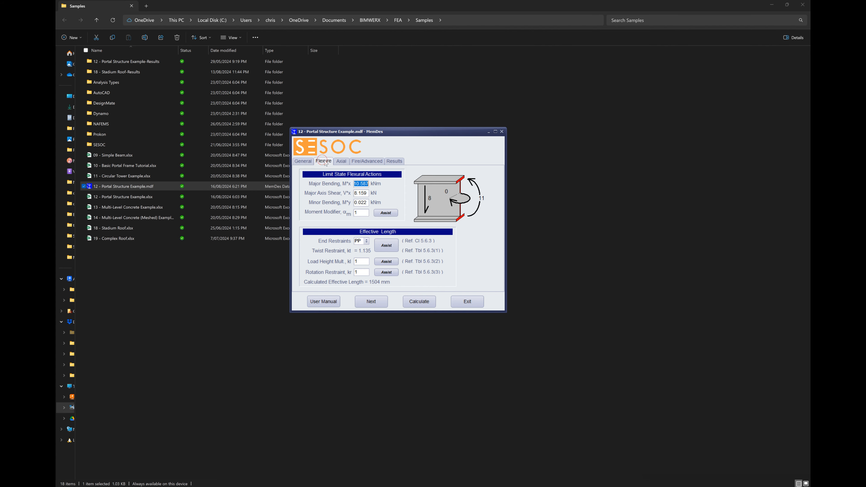
left_click(341, 161)
left_click(364, 162)
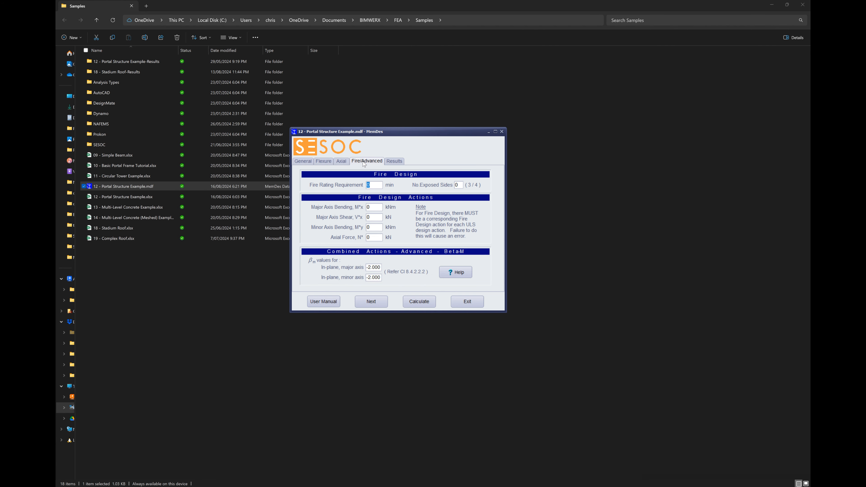
Calculate the design results for the 180 UB 18.1 section and show the detailed calculations.
left_click(392, 162)
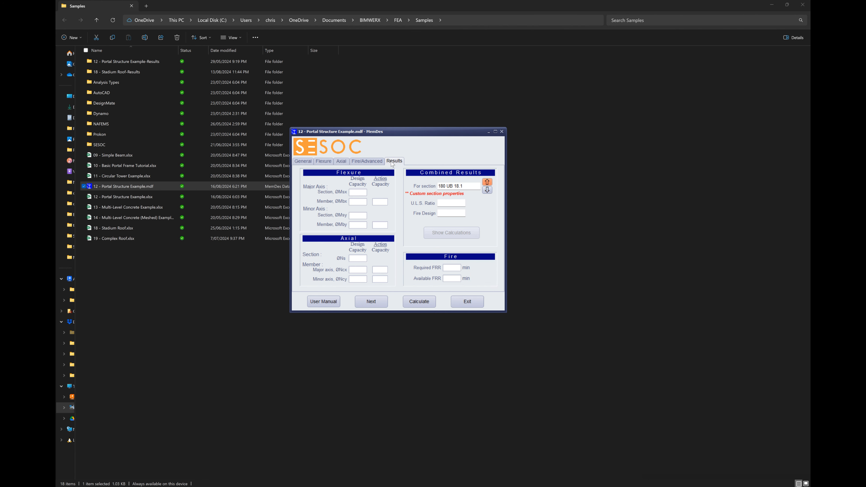
left_click(411, 300)
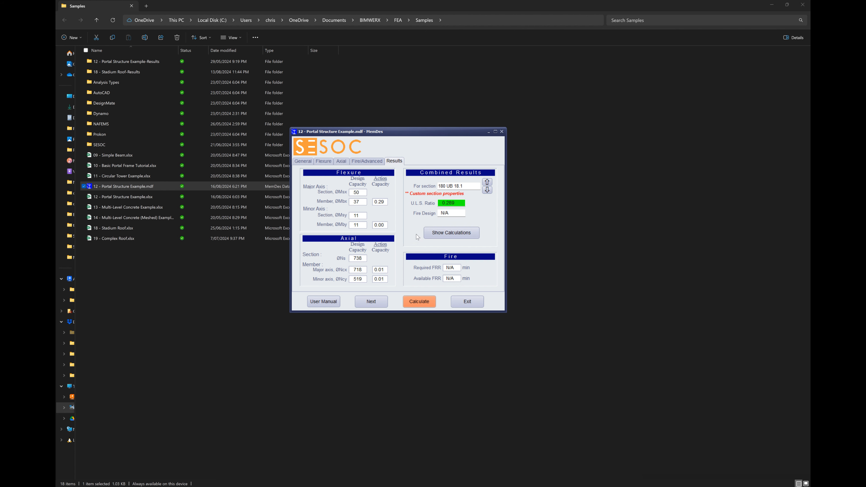
left_click(454, 235)
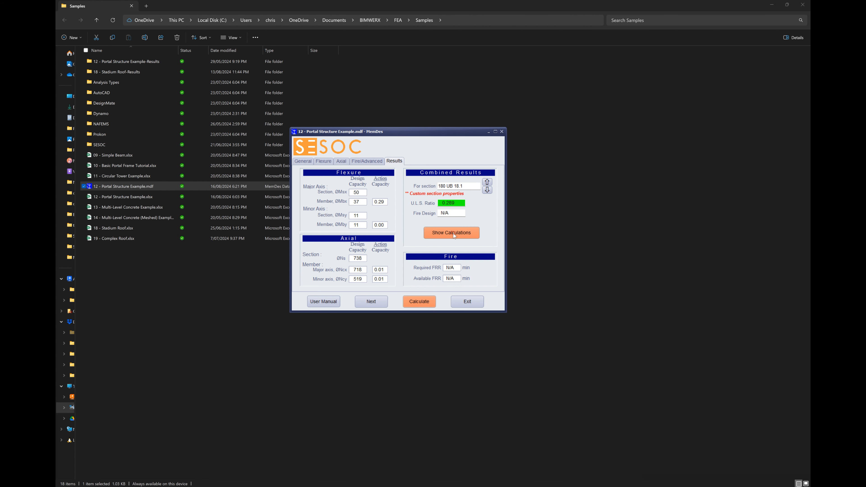